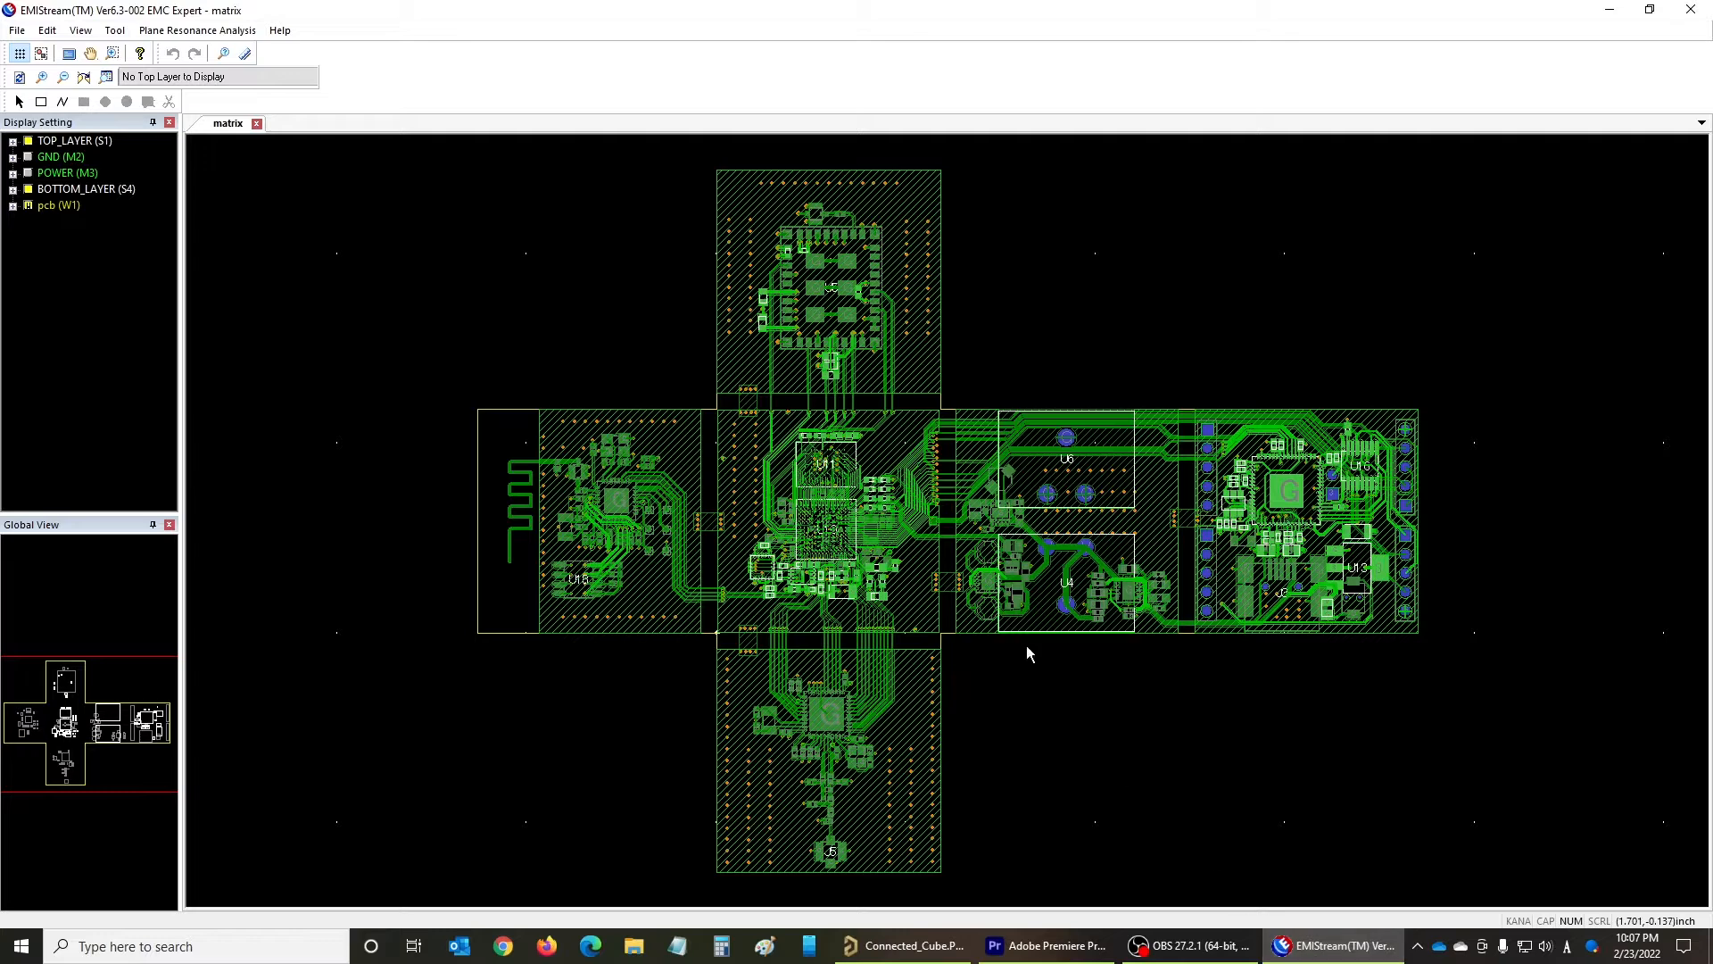
- Start a plane resonance analysis, hide TOP_LAYER, show the POWER layer, and choose its 3V3_FT plane as the power plane
left_click(179, 32)
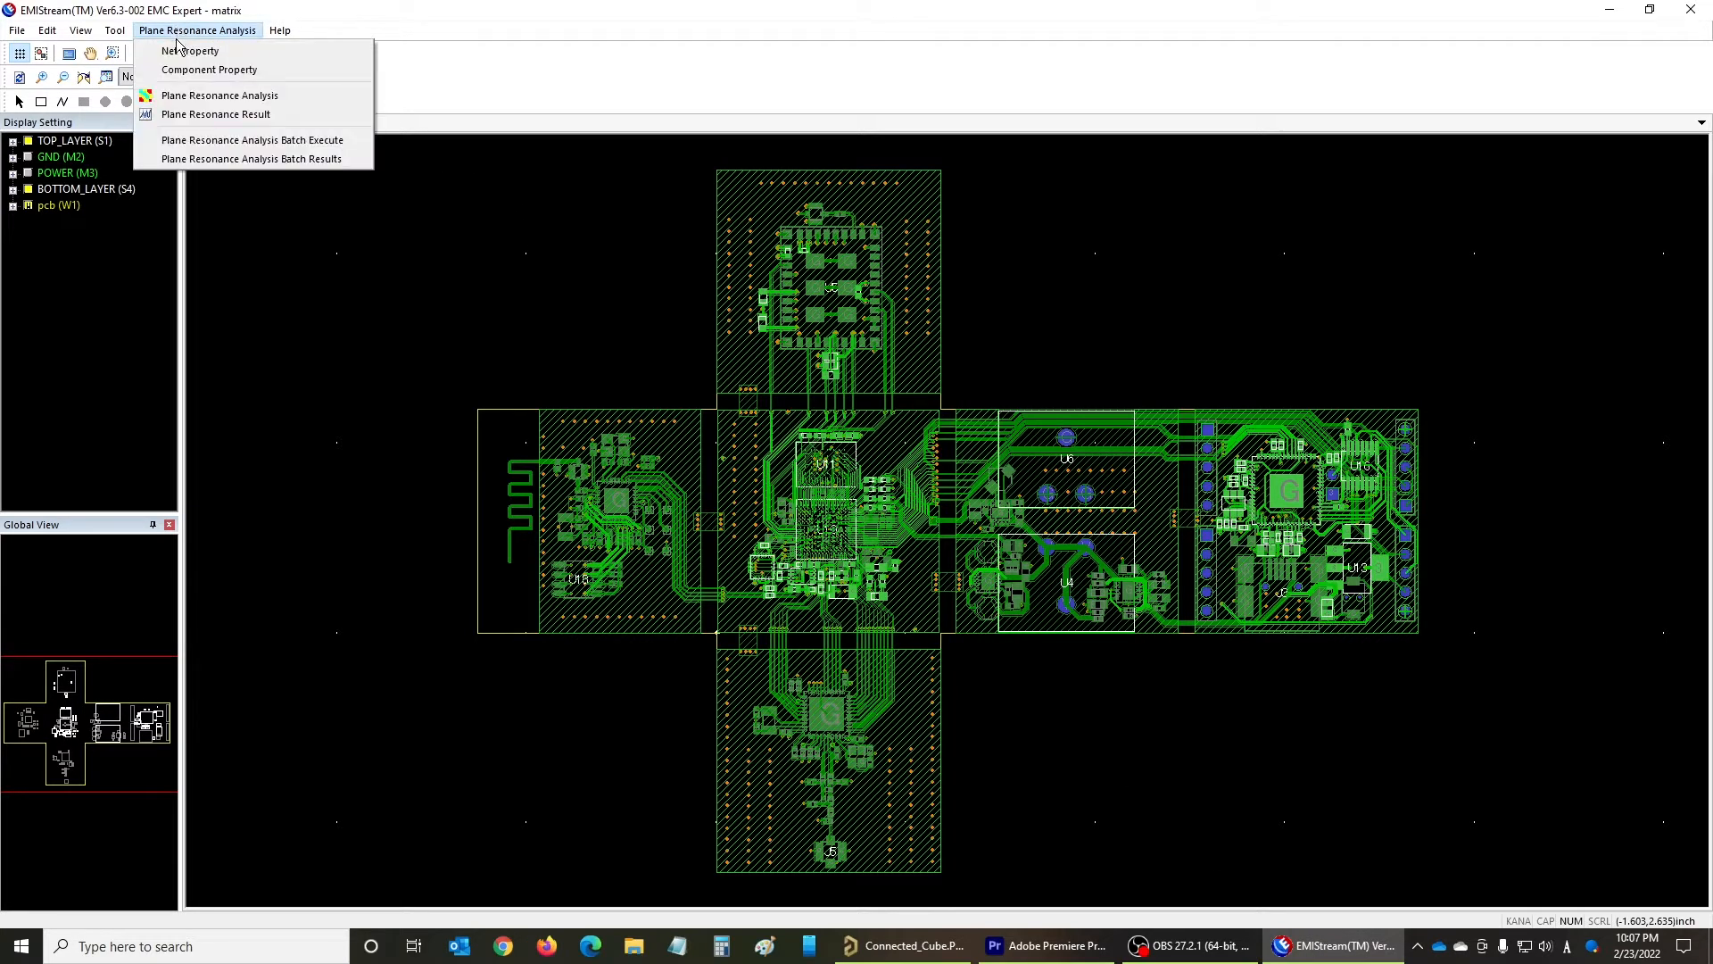
left_click(180, 96)
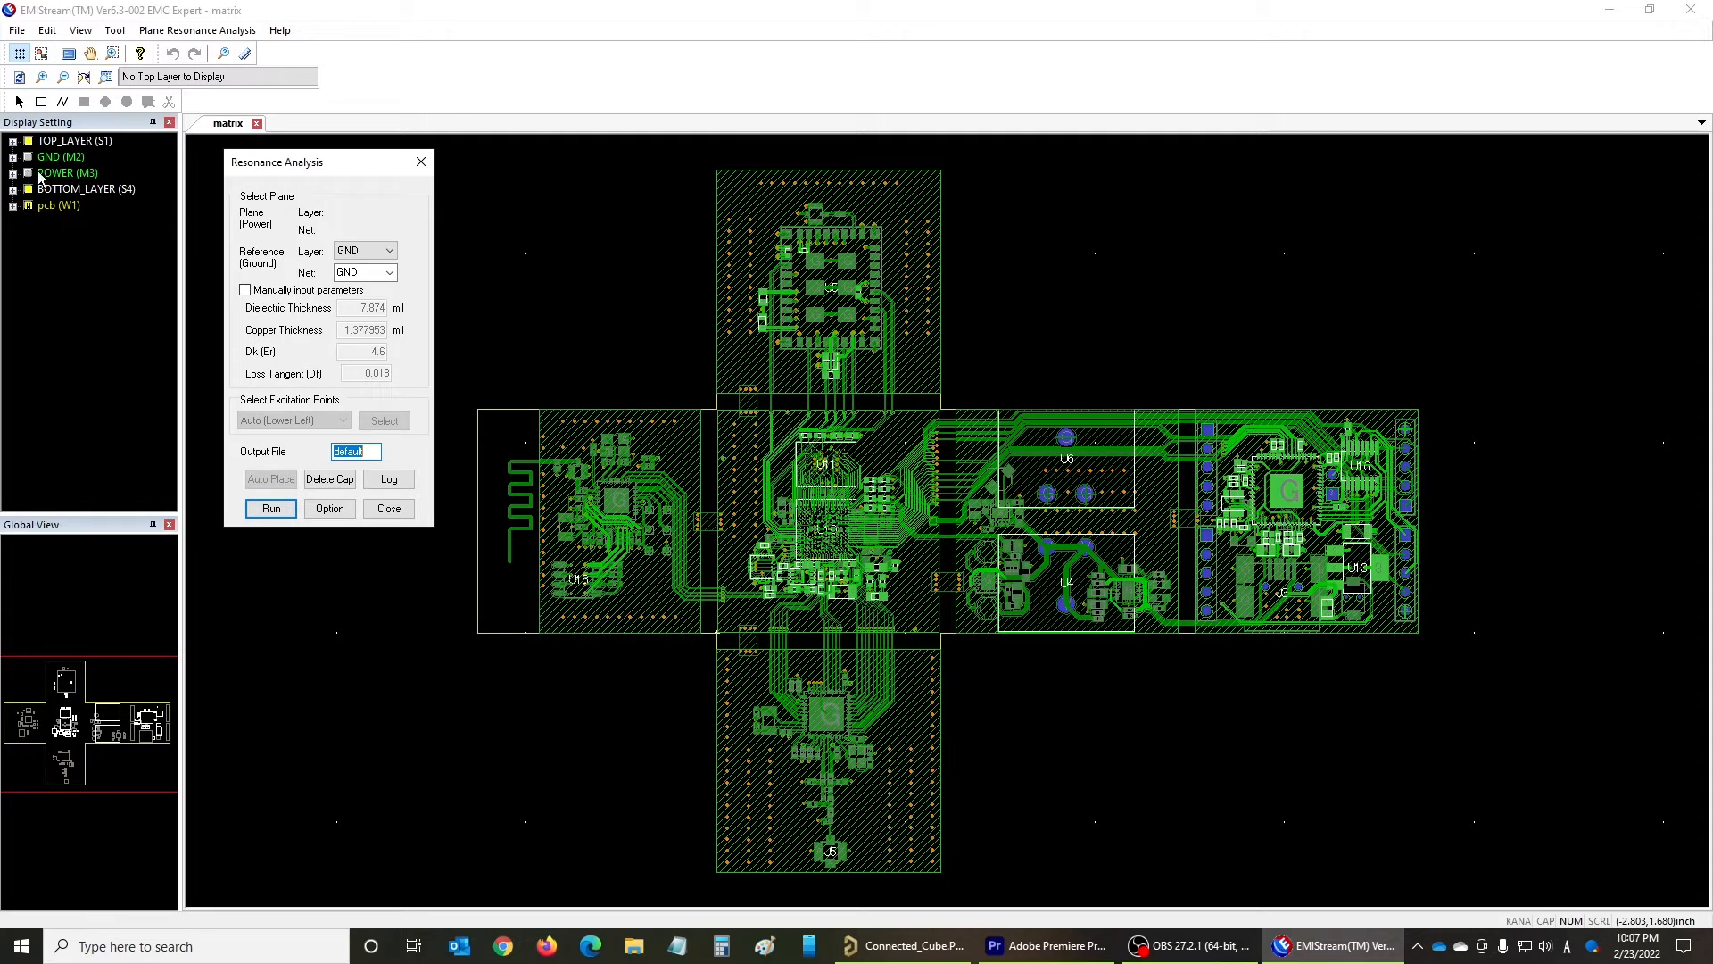
left_click(28, 142)
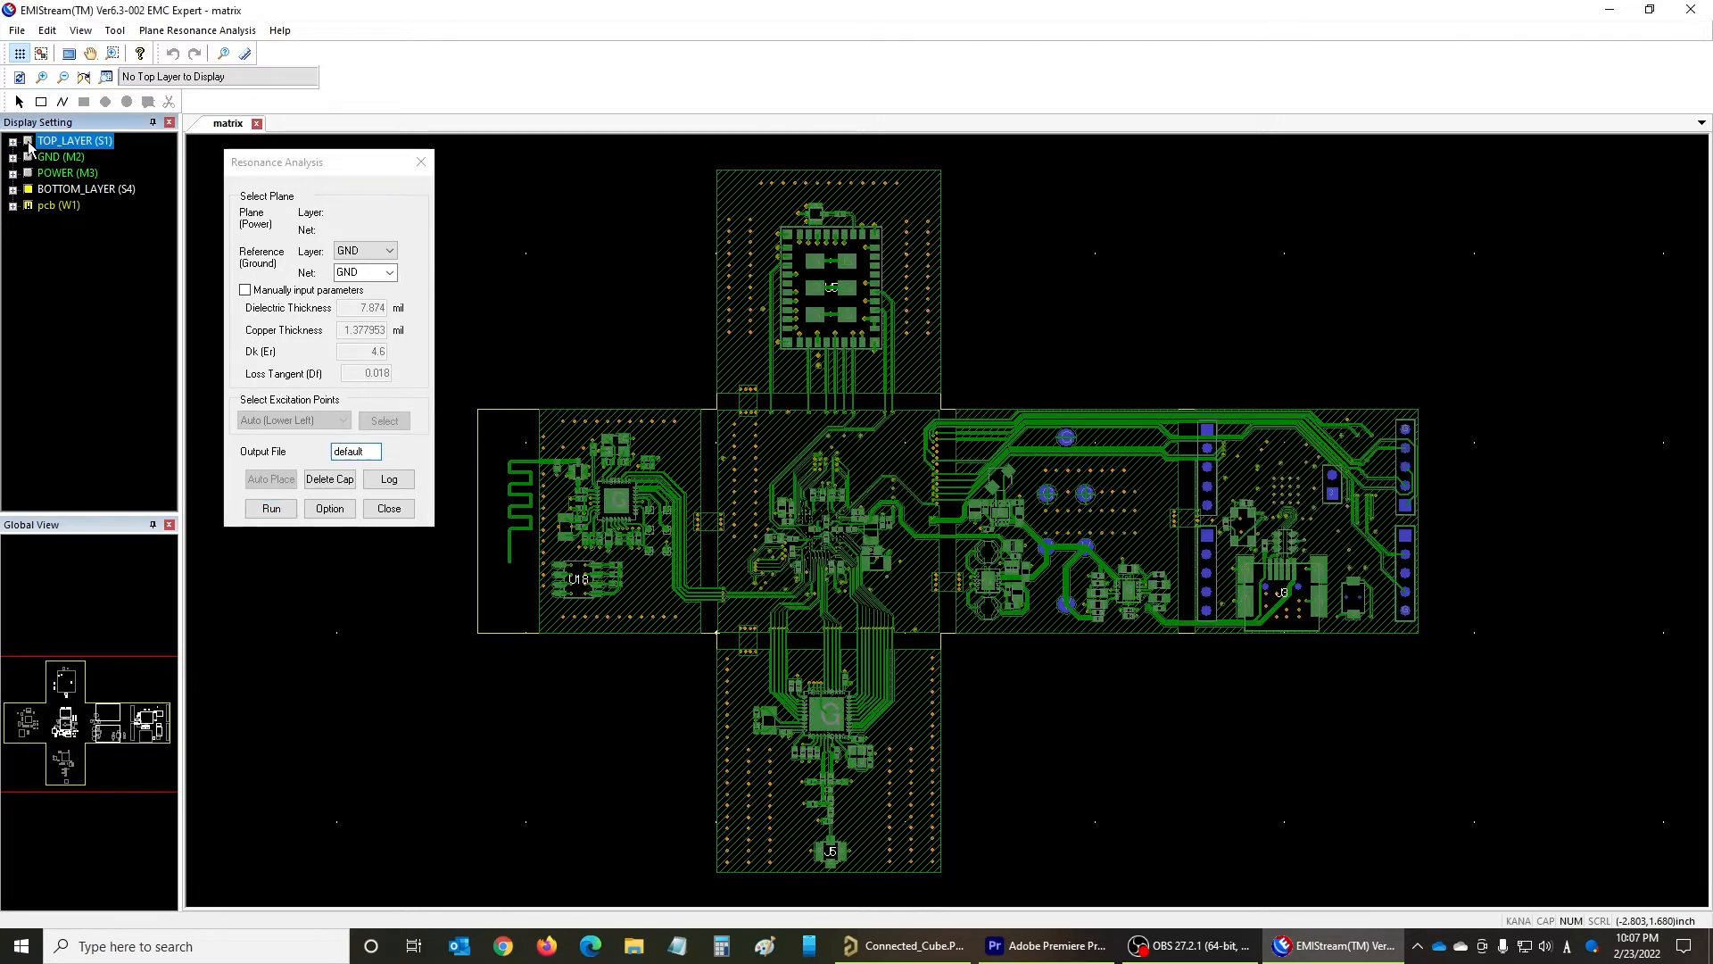
left_click(30, 174)
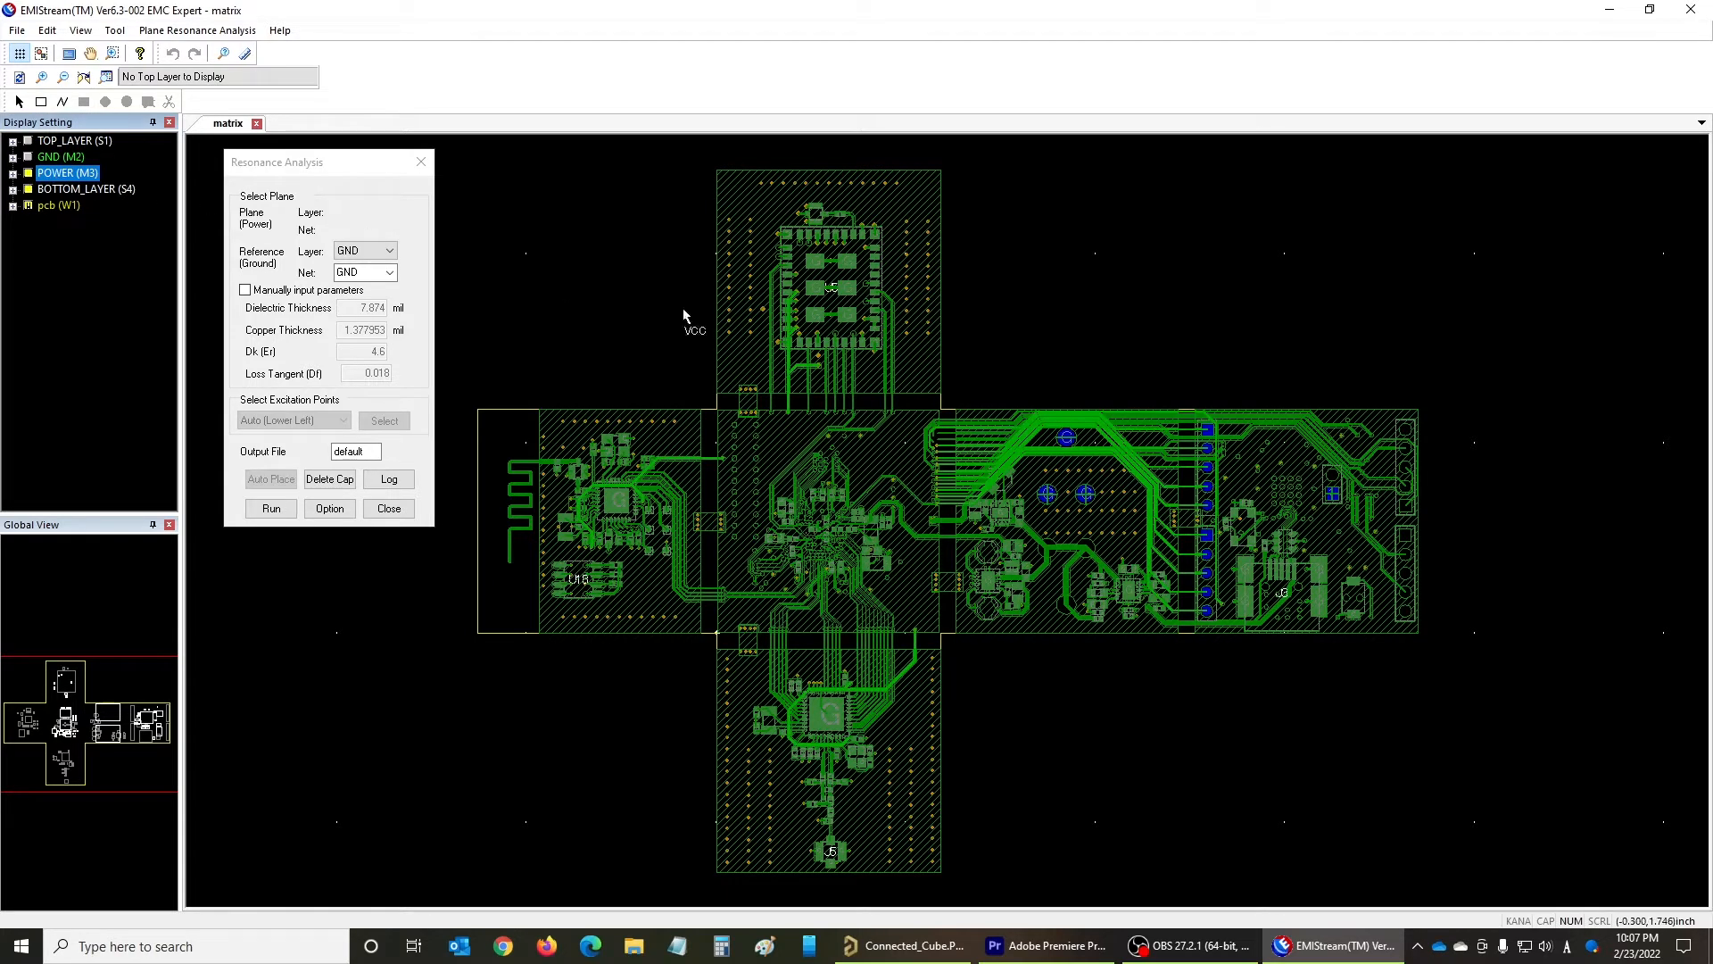
left_click(1251, 473)
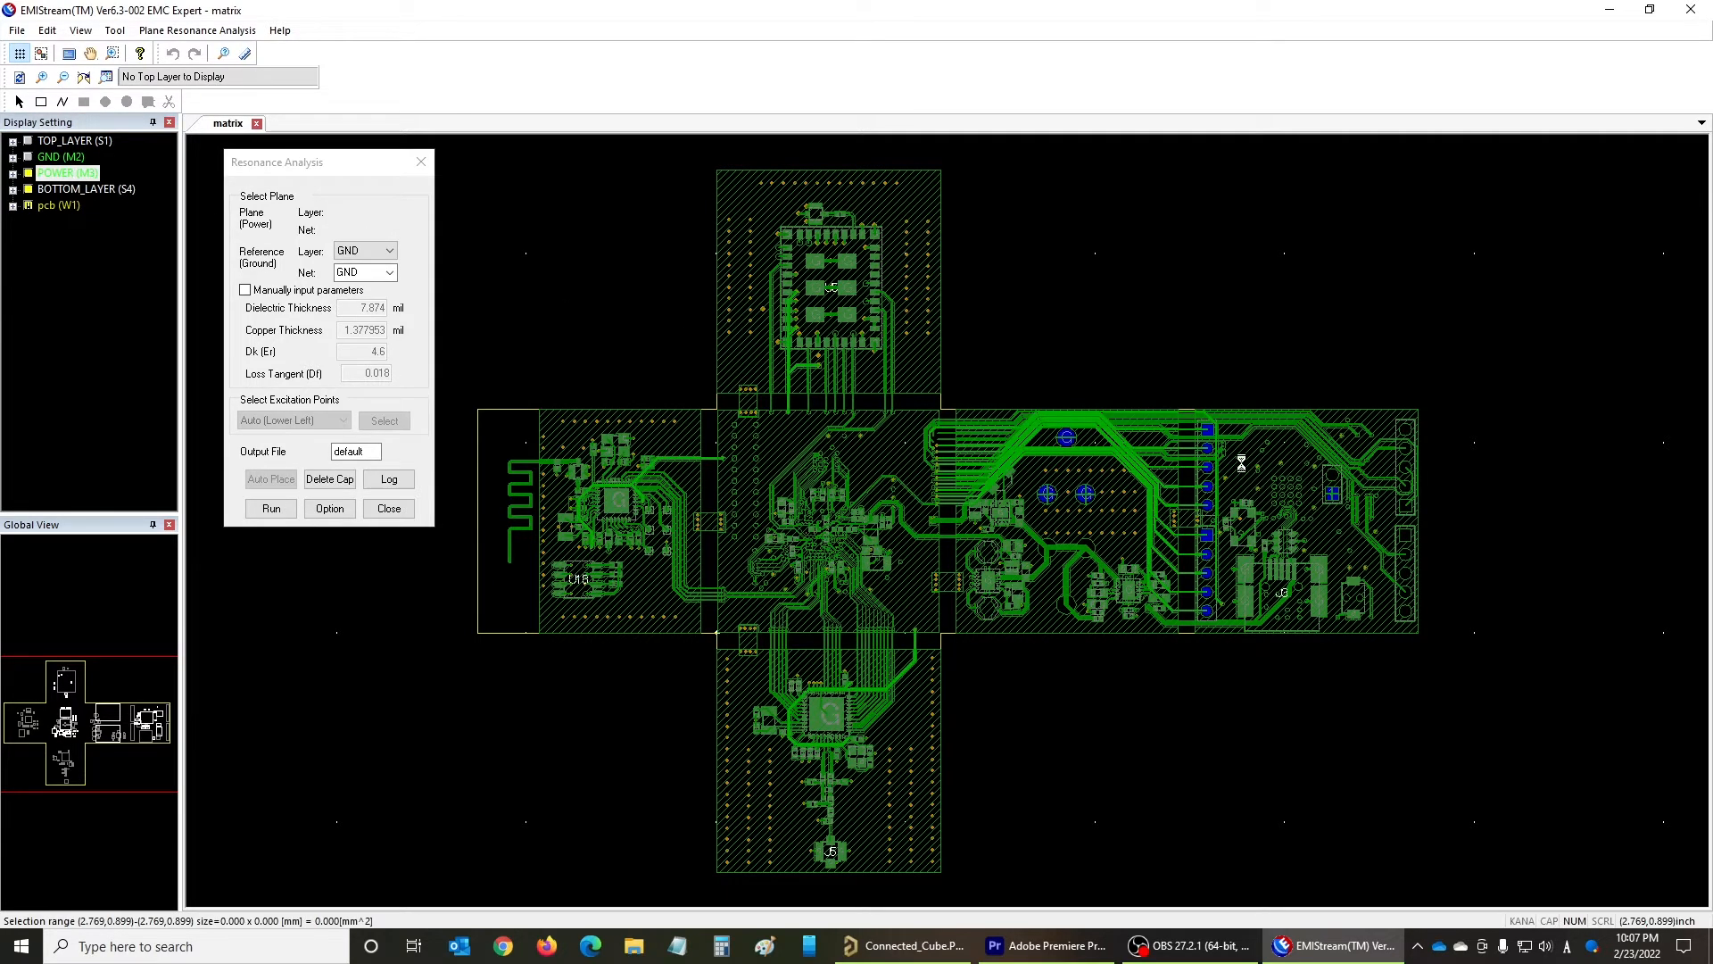
- Set both the reference layer and the reference net to GND for the resonance analysis
left_click(389, 251)
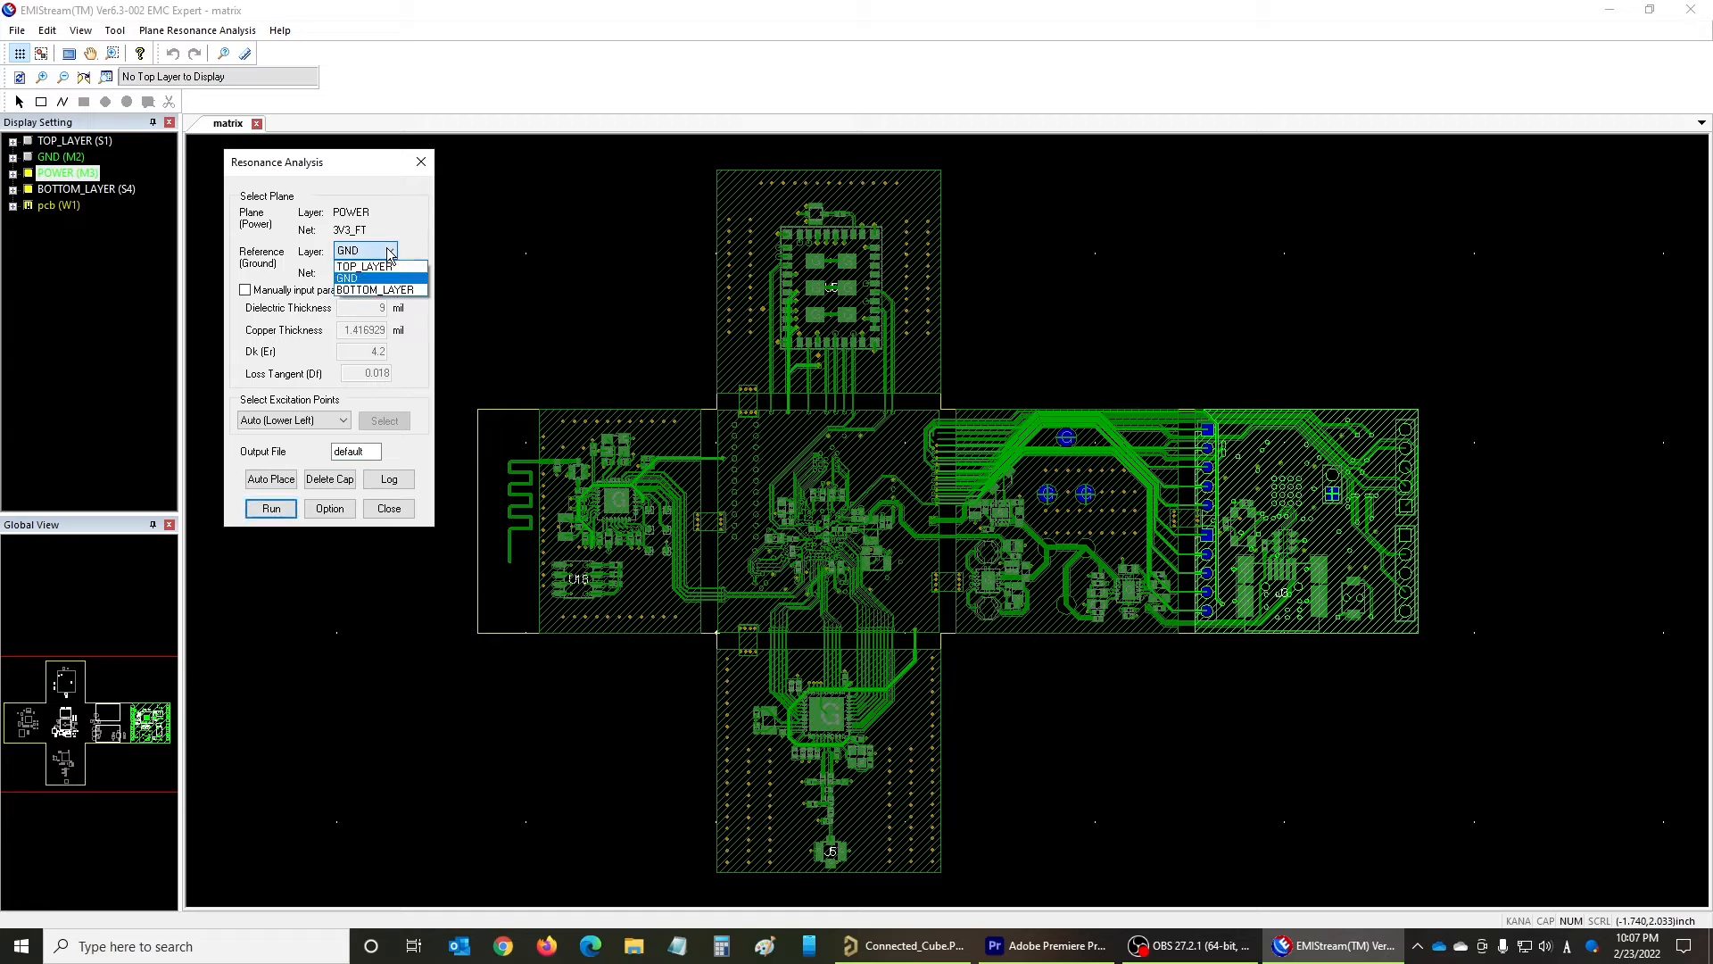
left_click(361, 277)
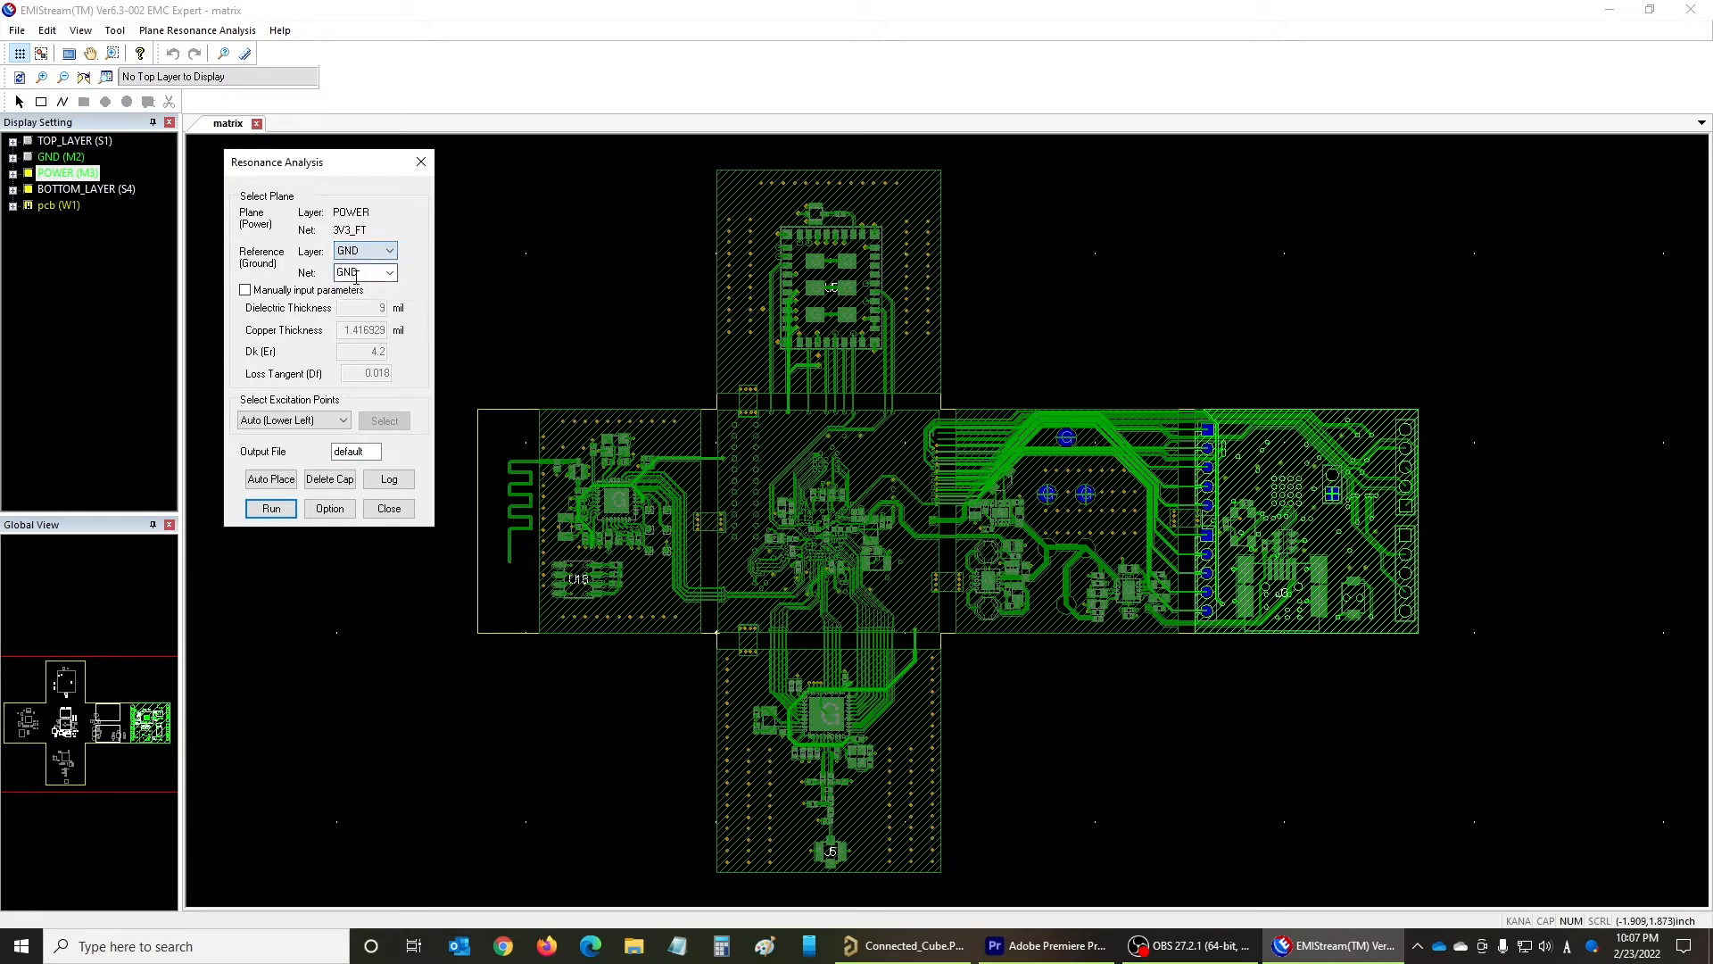
left_click(389, 275)
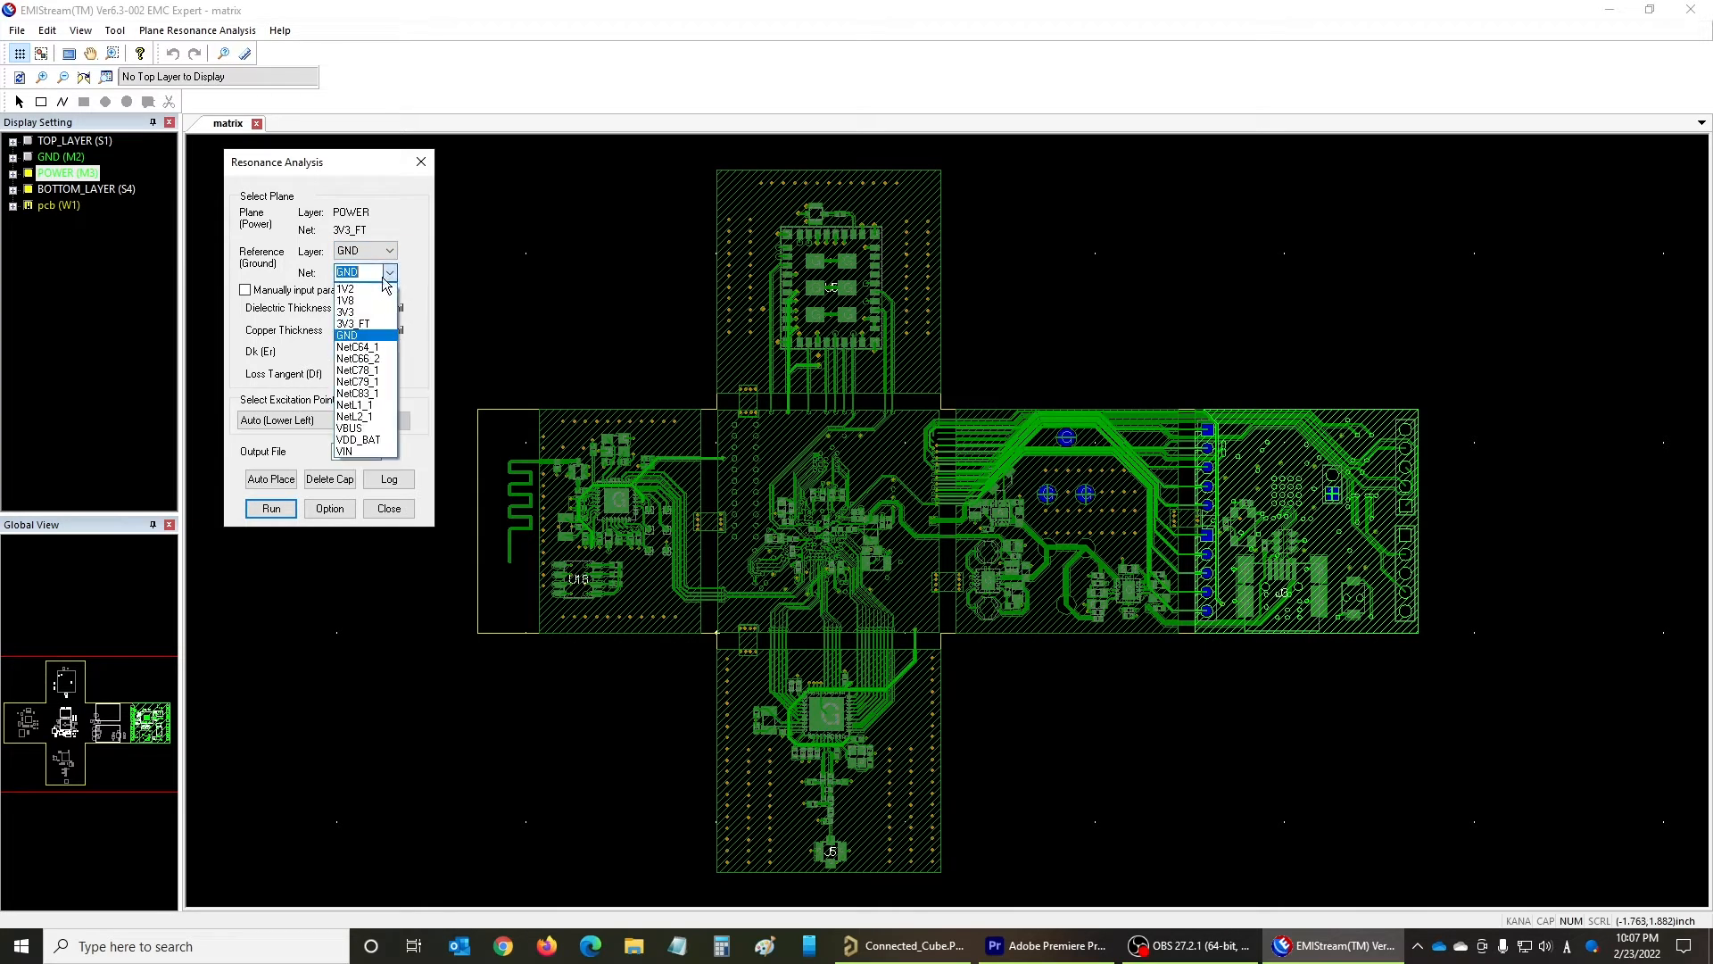
left_click(356, 339)
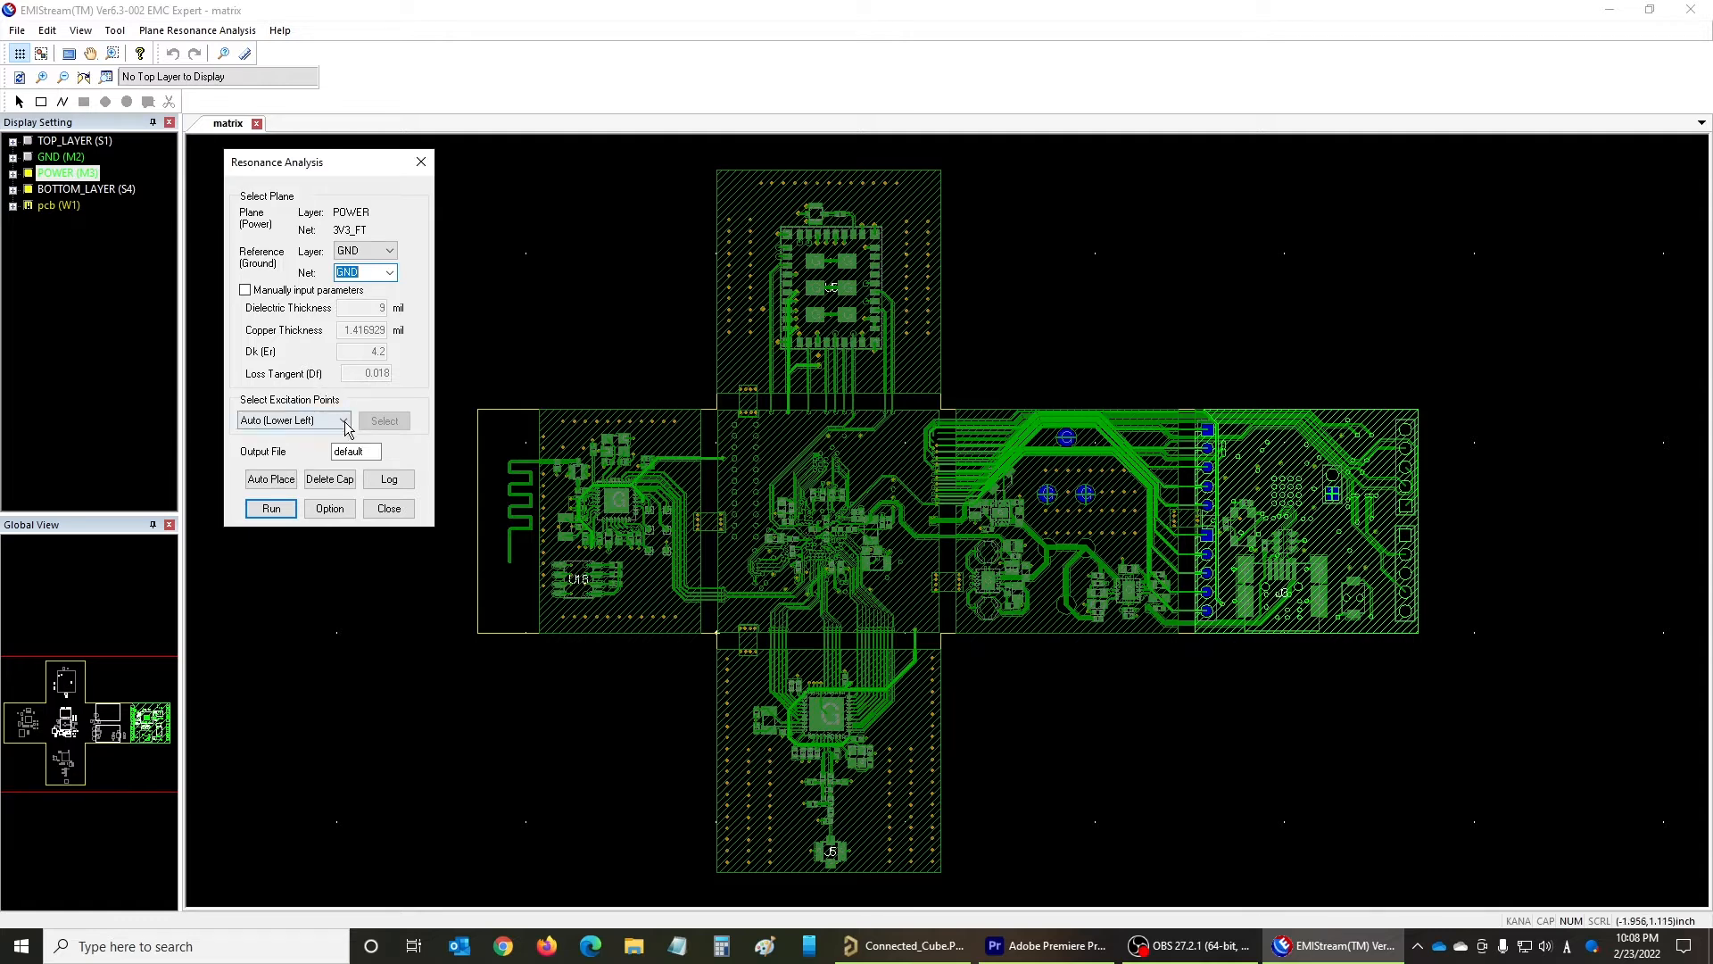
- Switch the excitation points to Manual and add an XY point at about X 2.788, Y 0.814 inch on the 3V3_FT plane
left_click(314, 426)
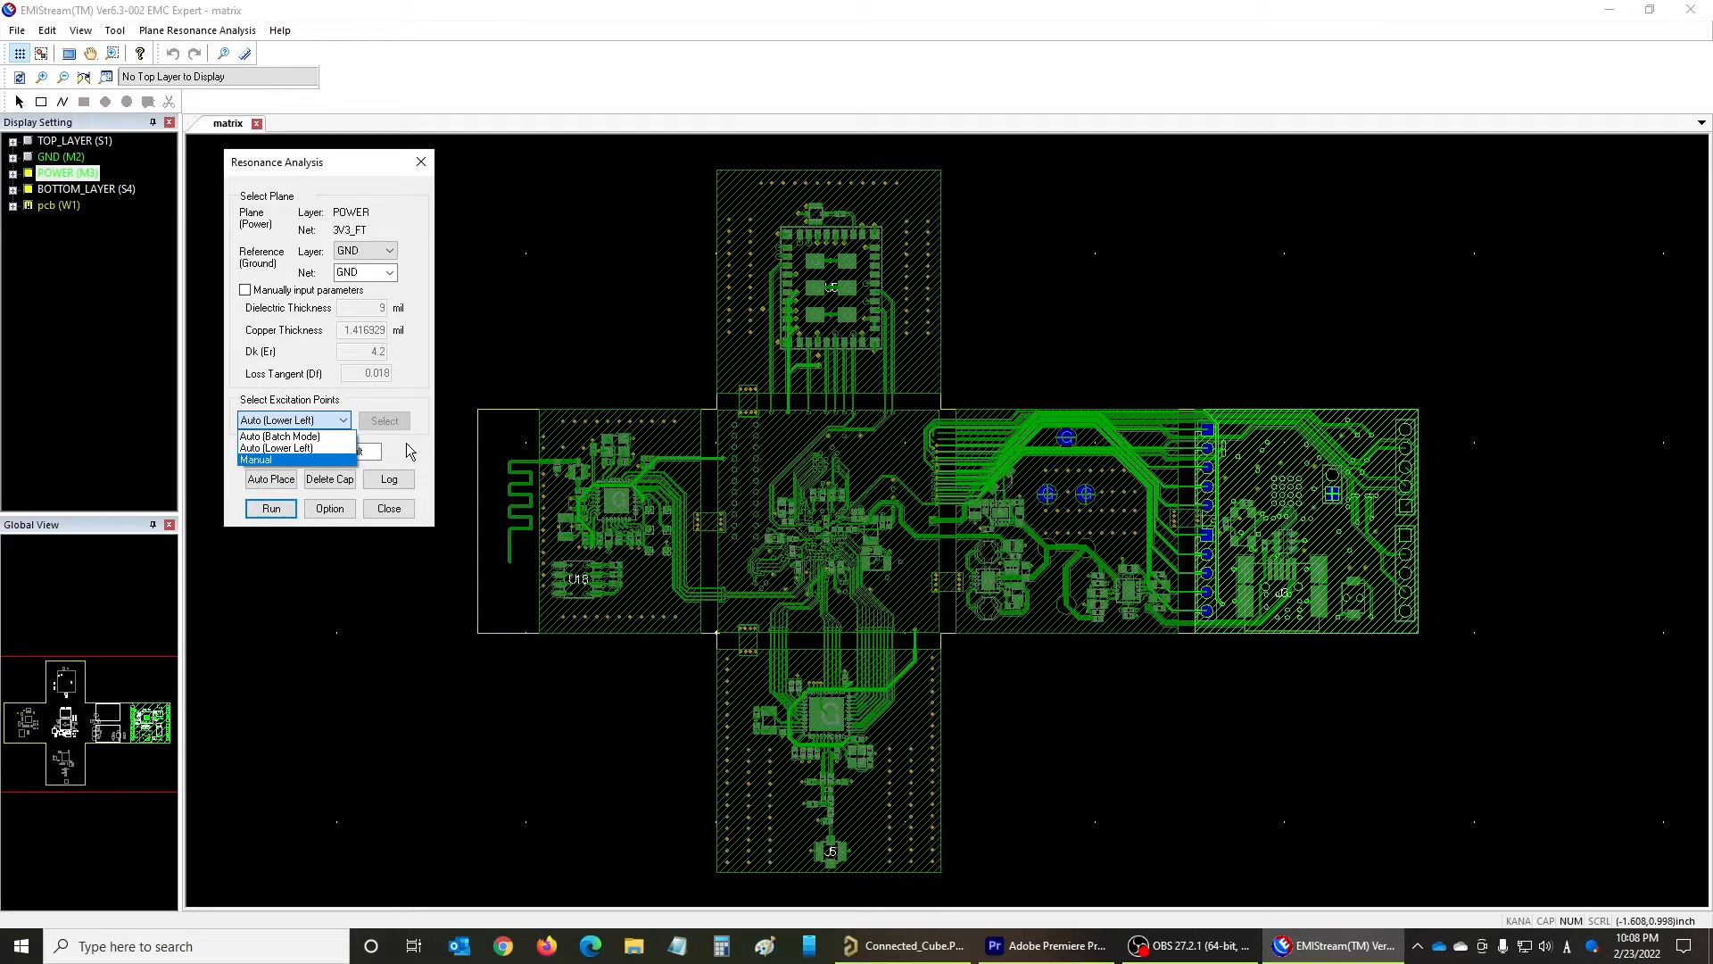
left_click(268, 459)
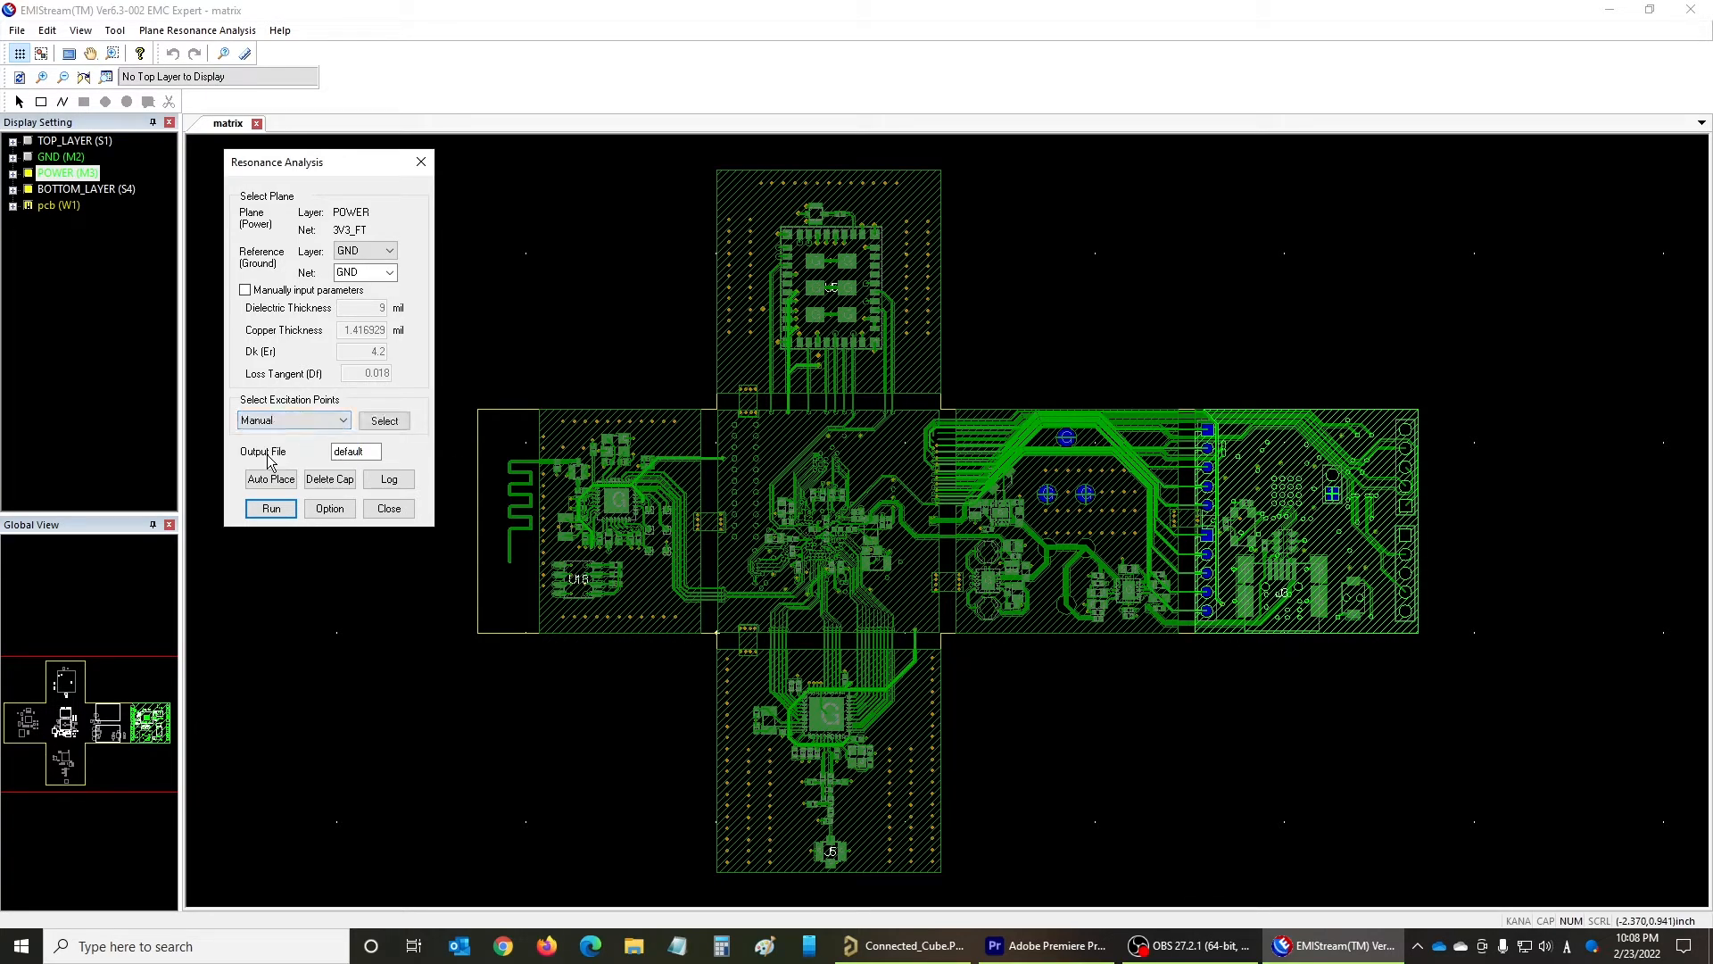
left_click(385, 422)
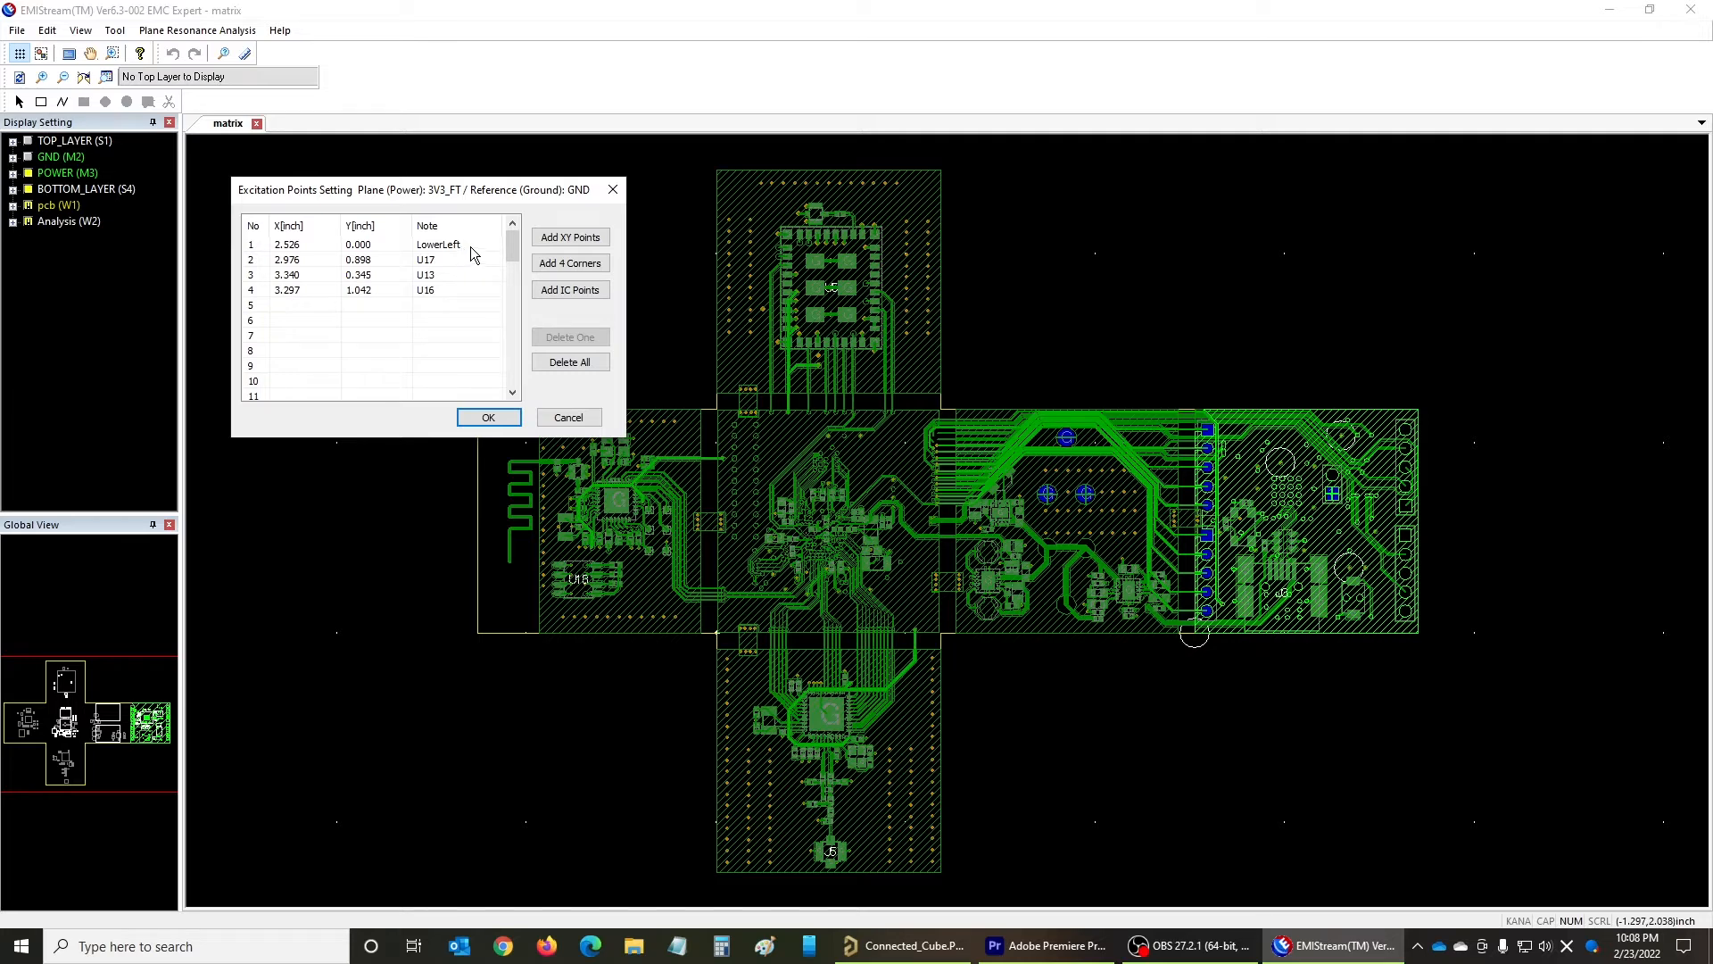
left_click(557, 239)
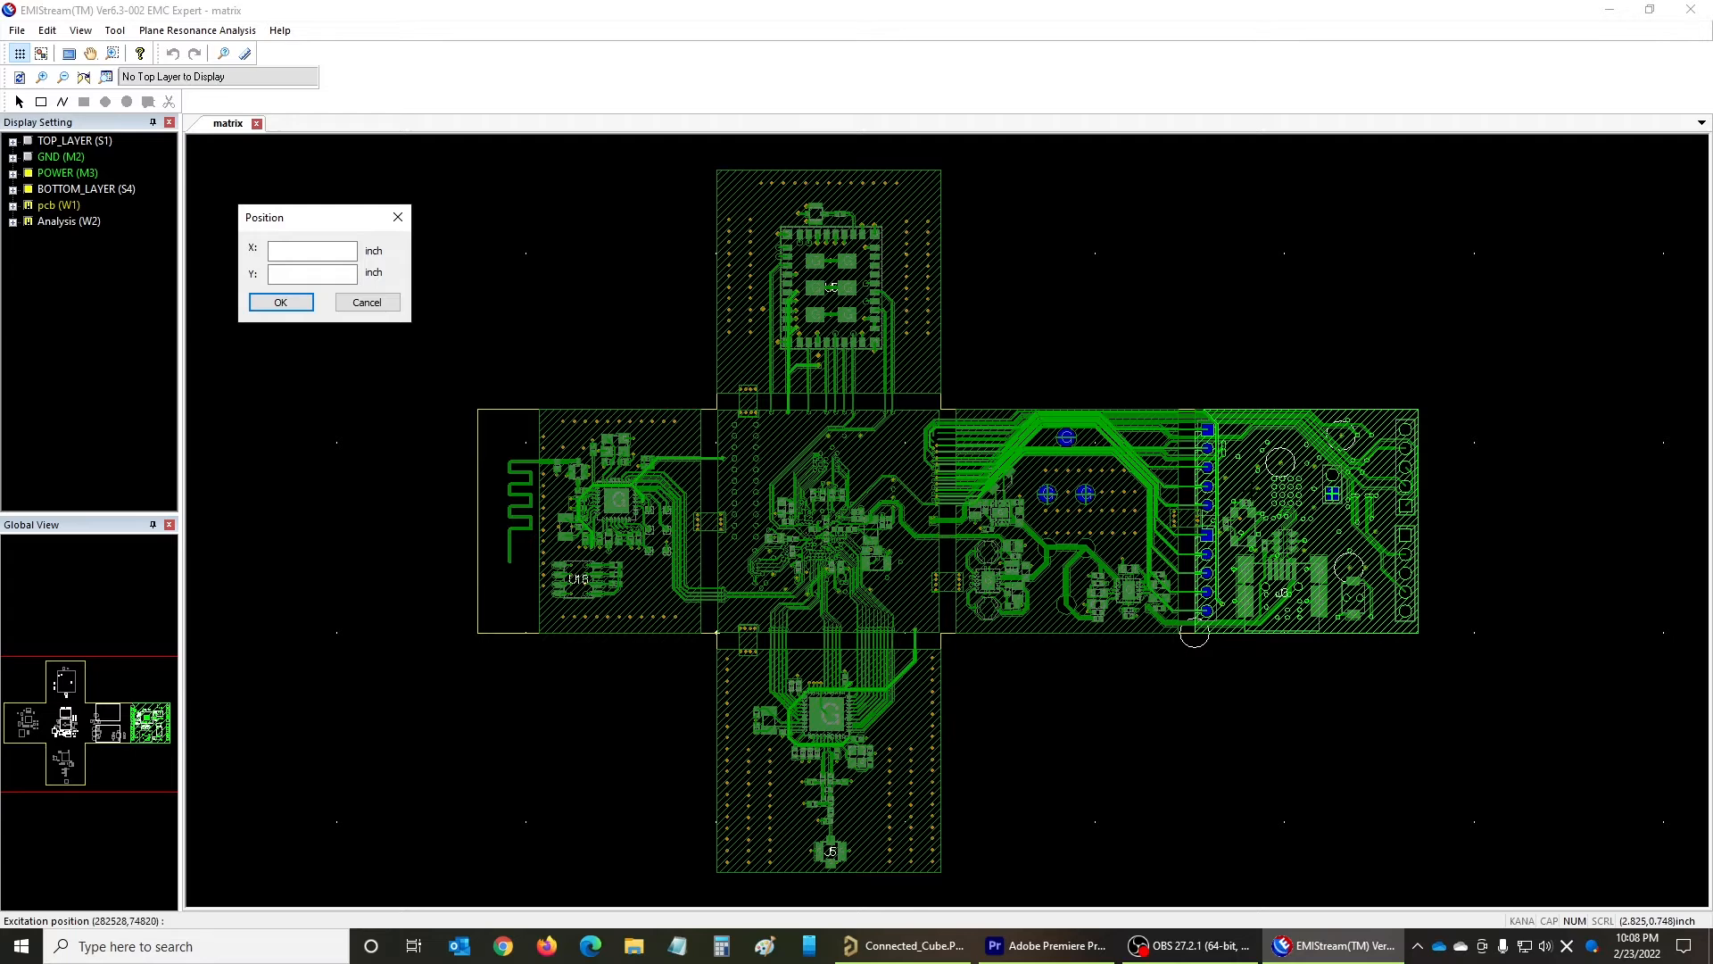
left_click(1245, 478)
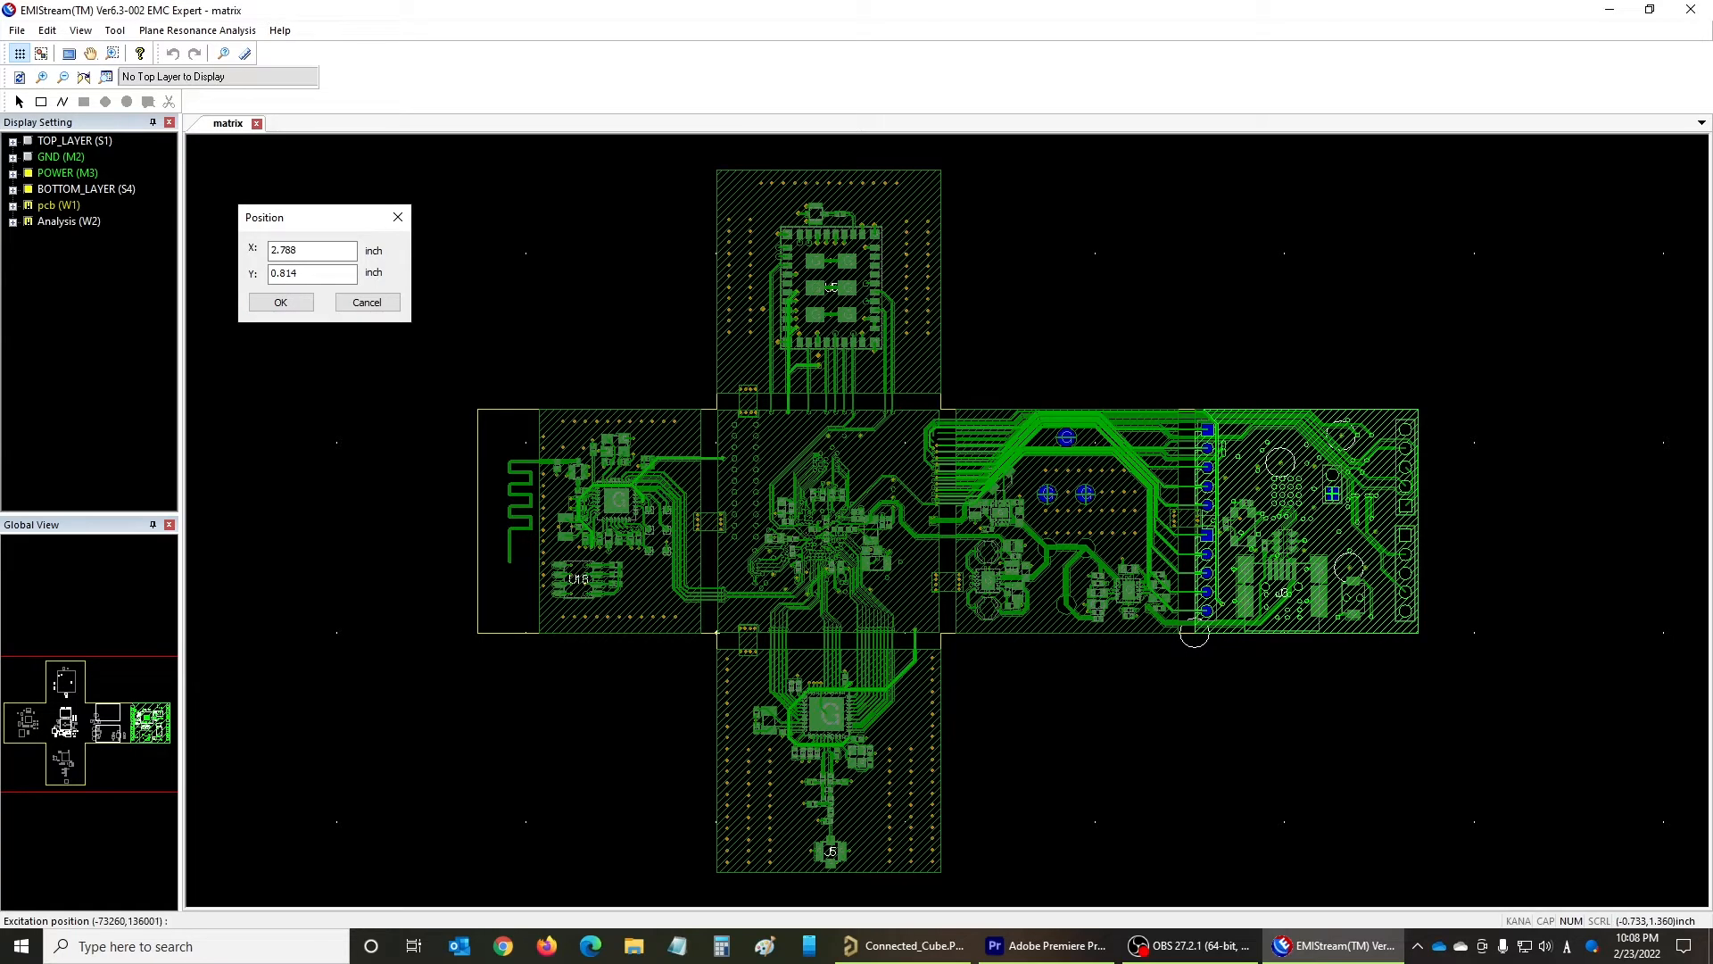
left_click(272, 303)
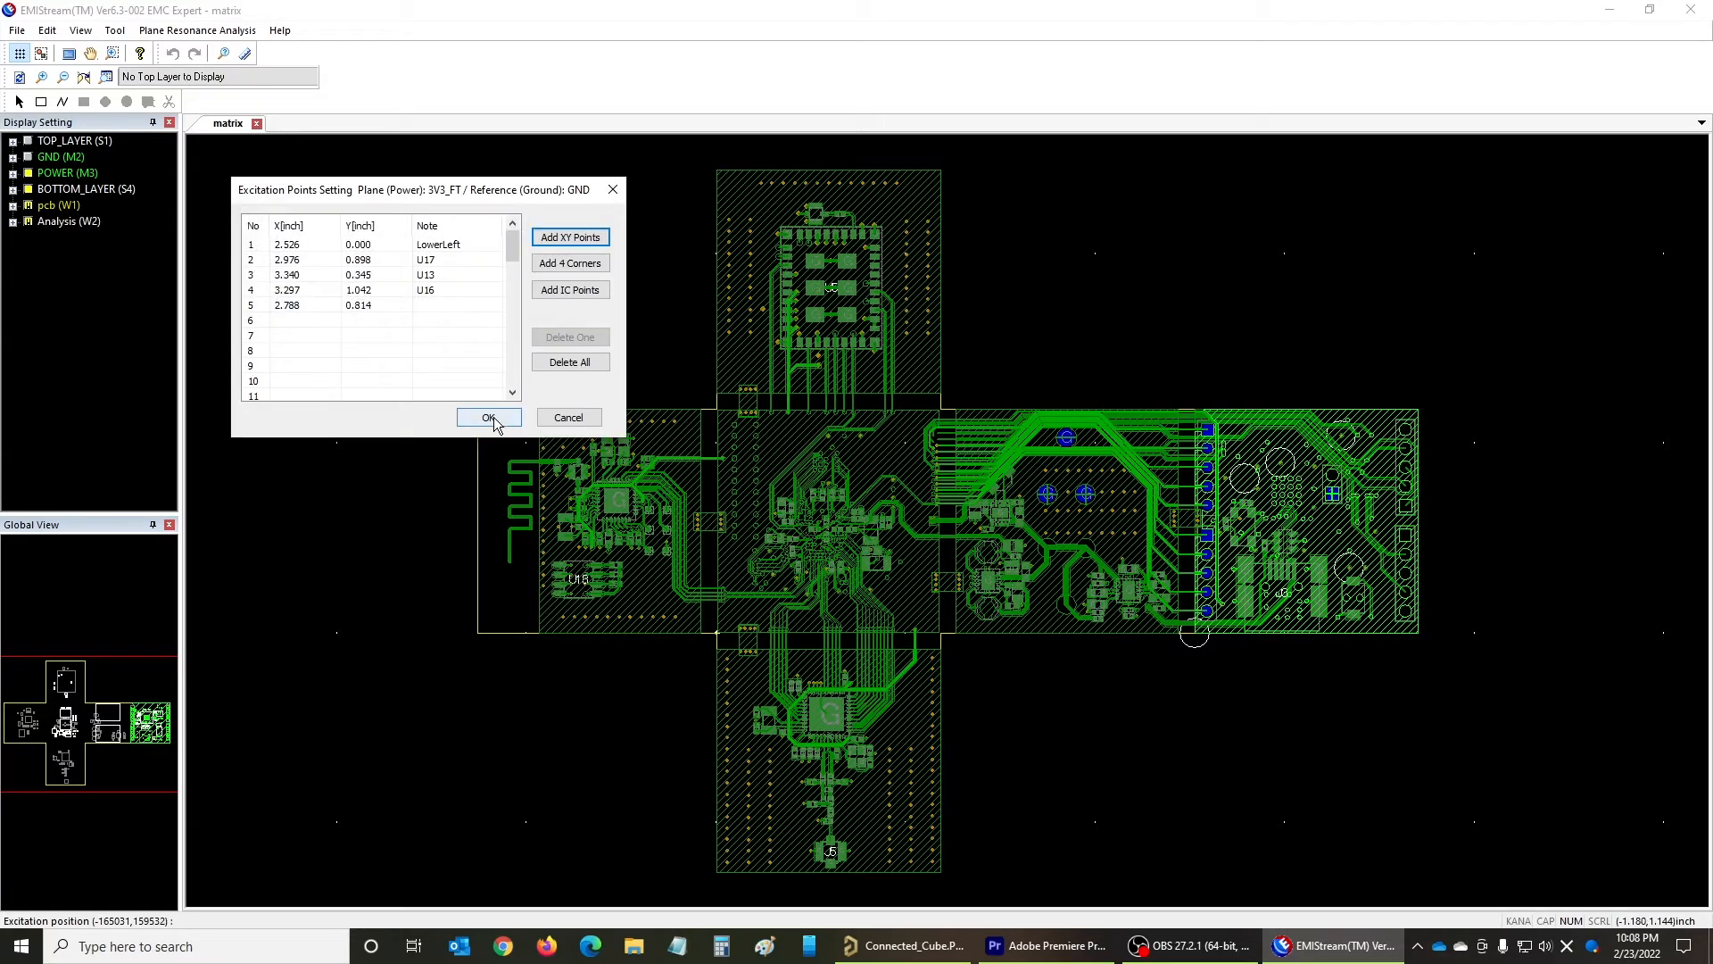
- Delete the fifth excitation point, accept the point list, and set the excitation points to Auto (Lower Left)
left_click(361, 308)
left_click(541, 339)
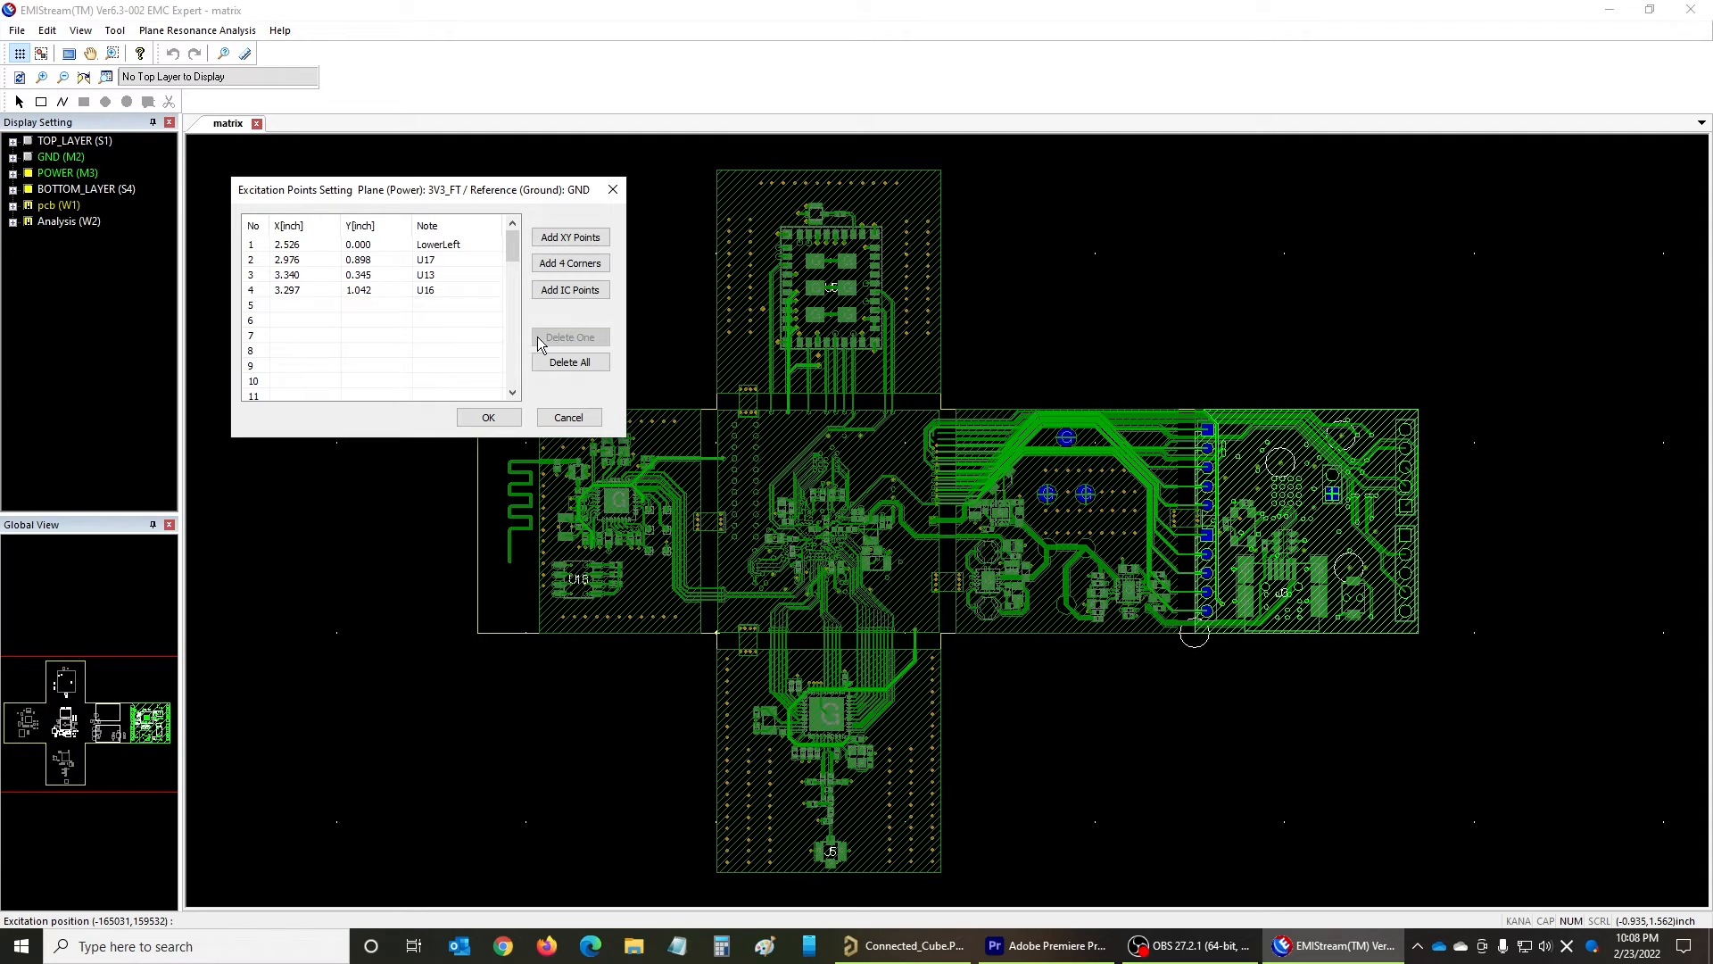
left_click(482, 419)
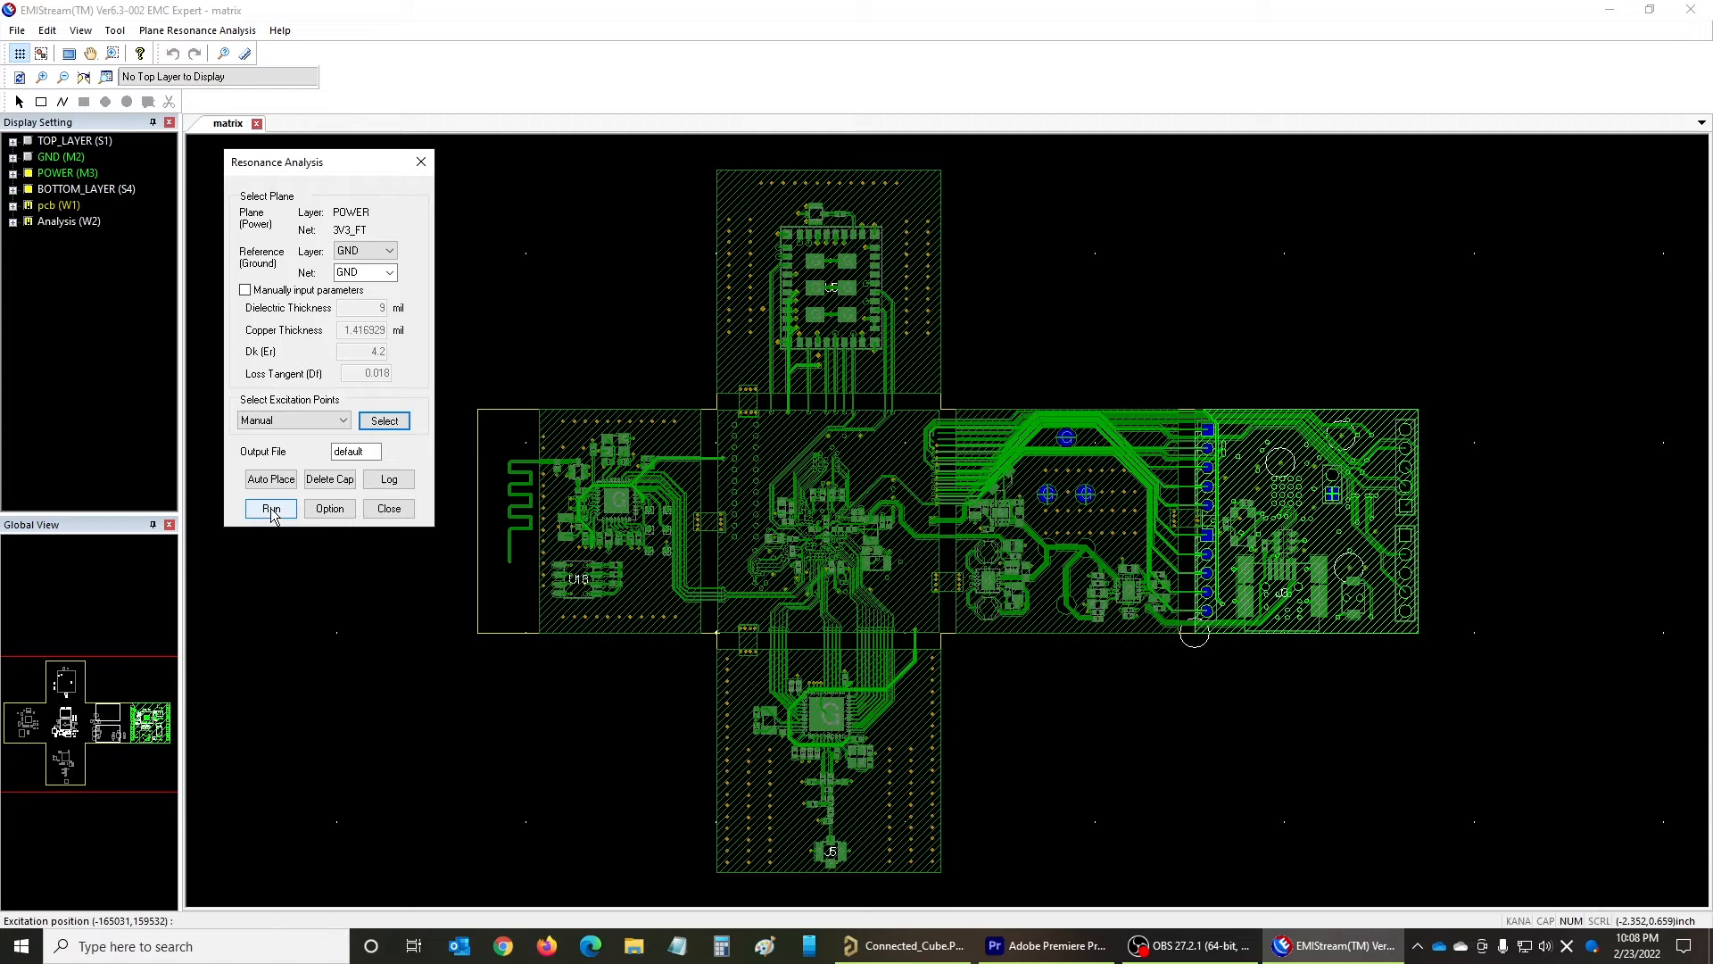
left_click(295, 422)
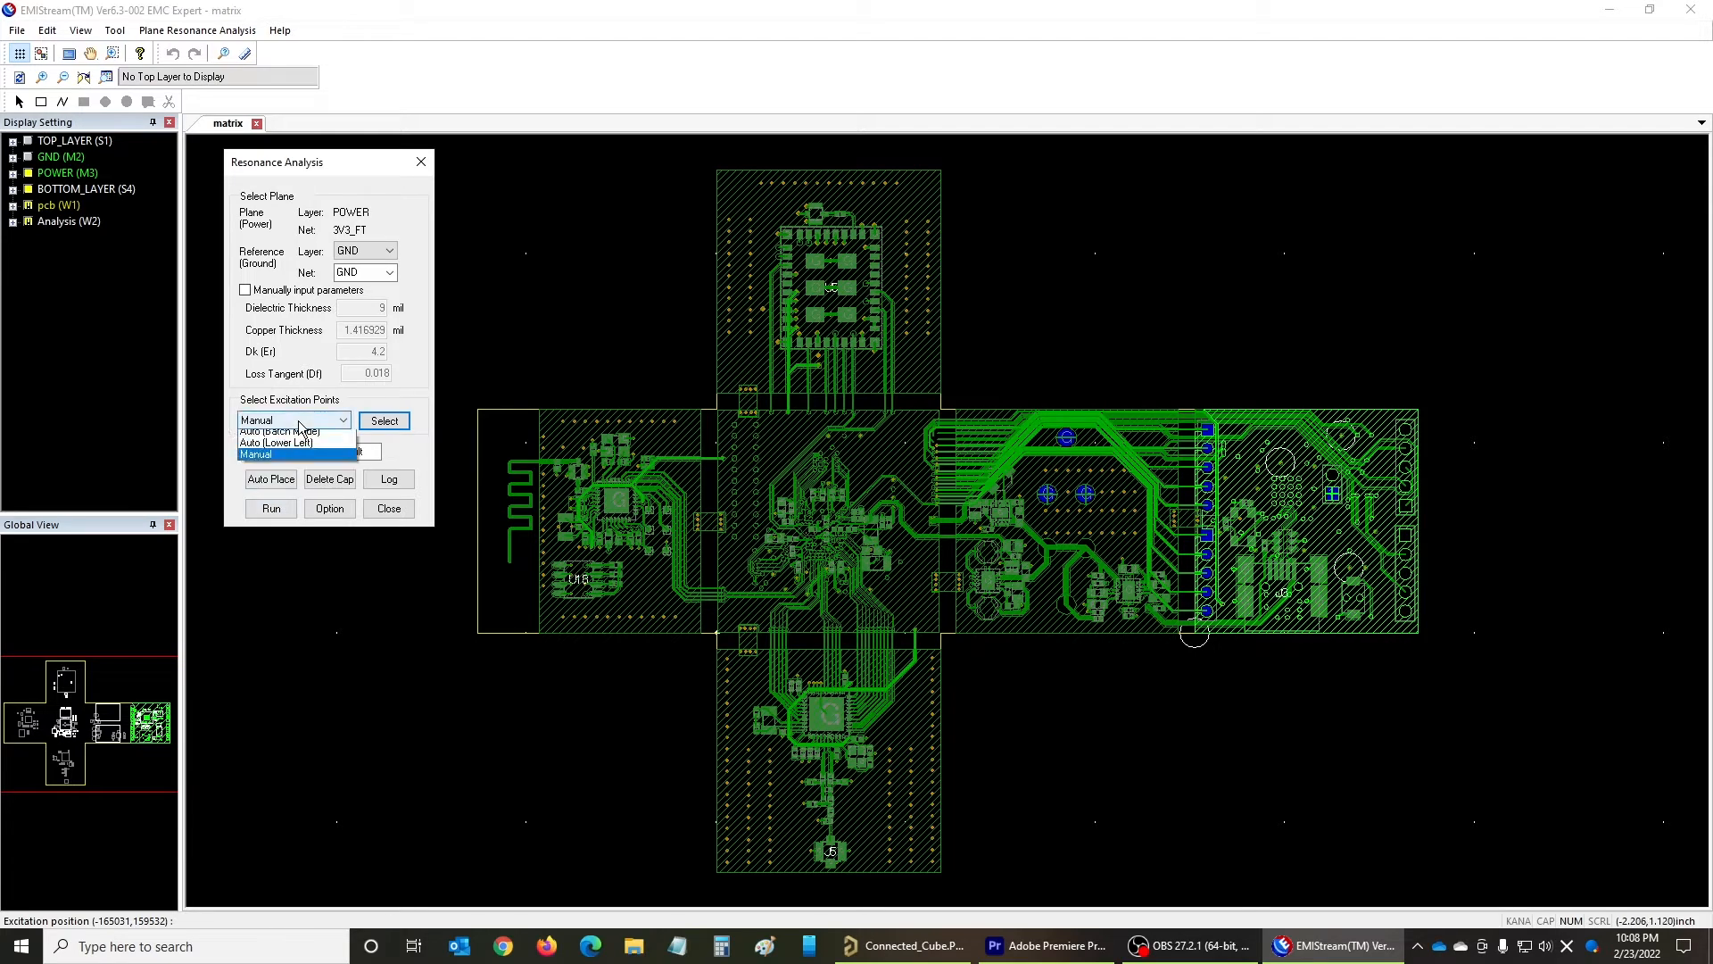
left_click(275, 448)
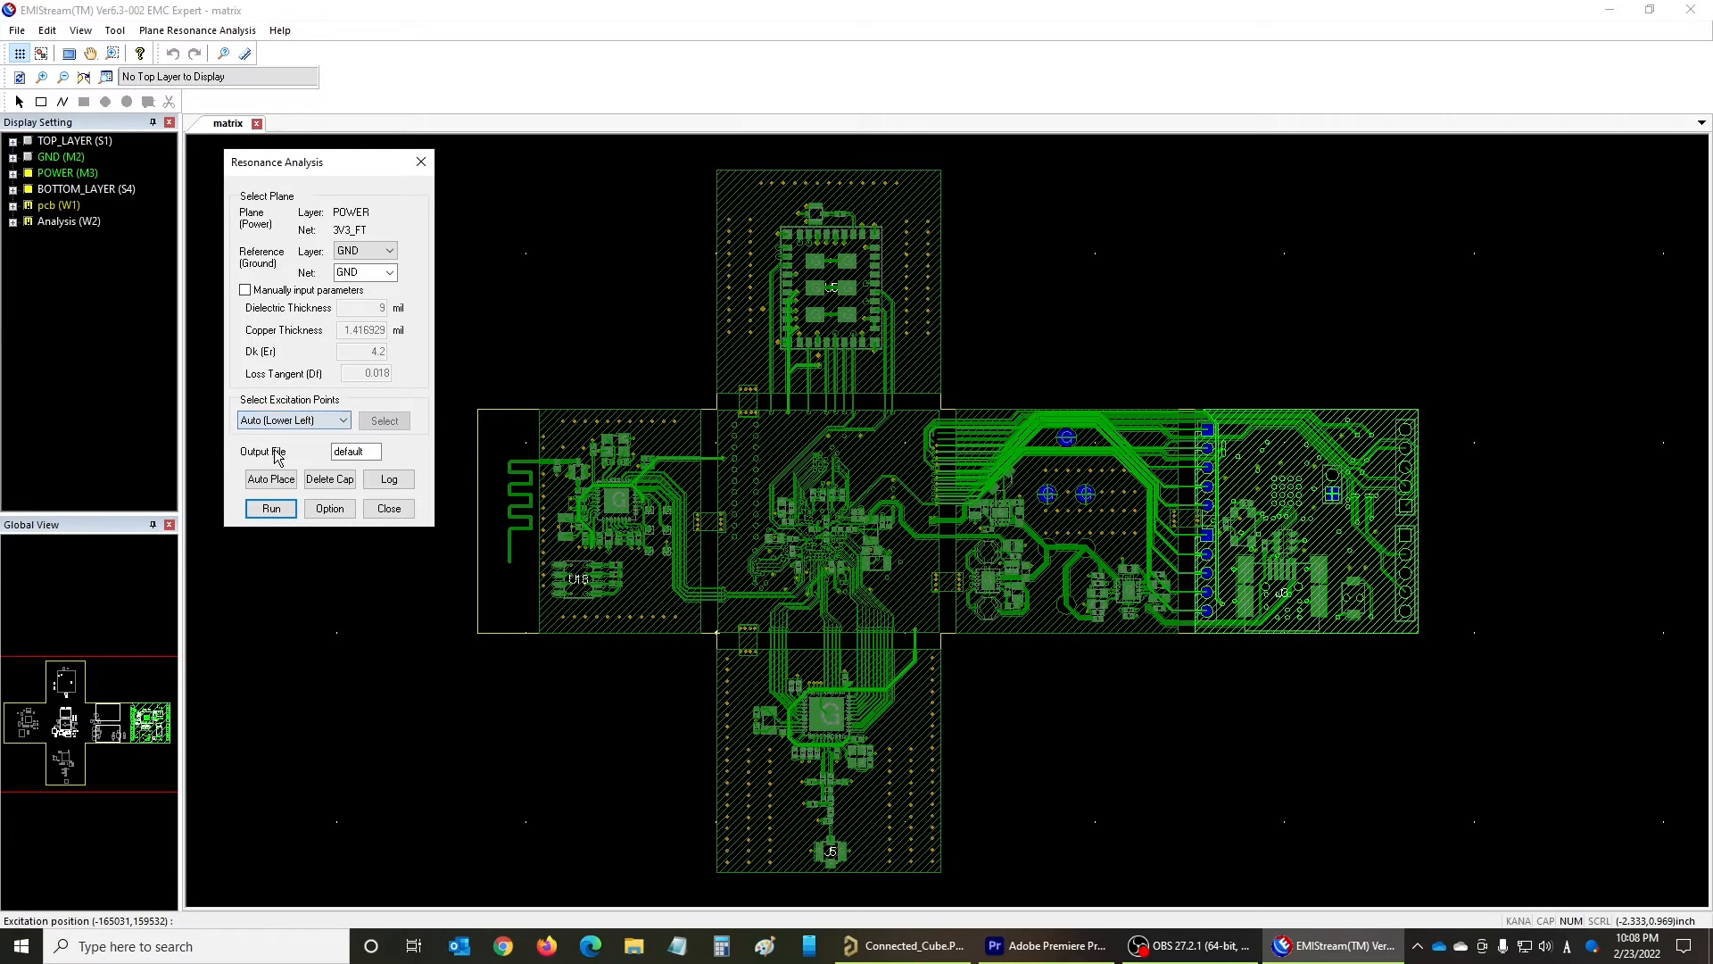
- Accept the analysis options with a fixed 50 mil mesh and the ComponentModel.lib subcircuit model file, and run the resonance analysis
left_click(329, 511)
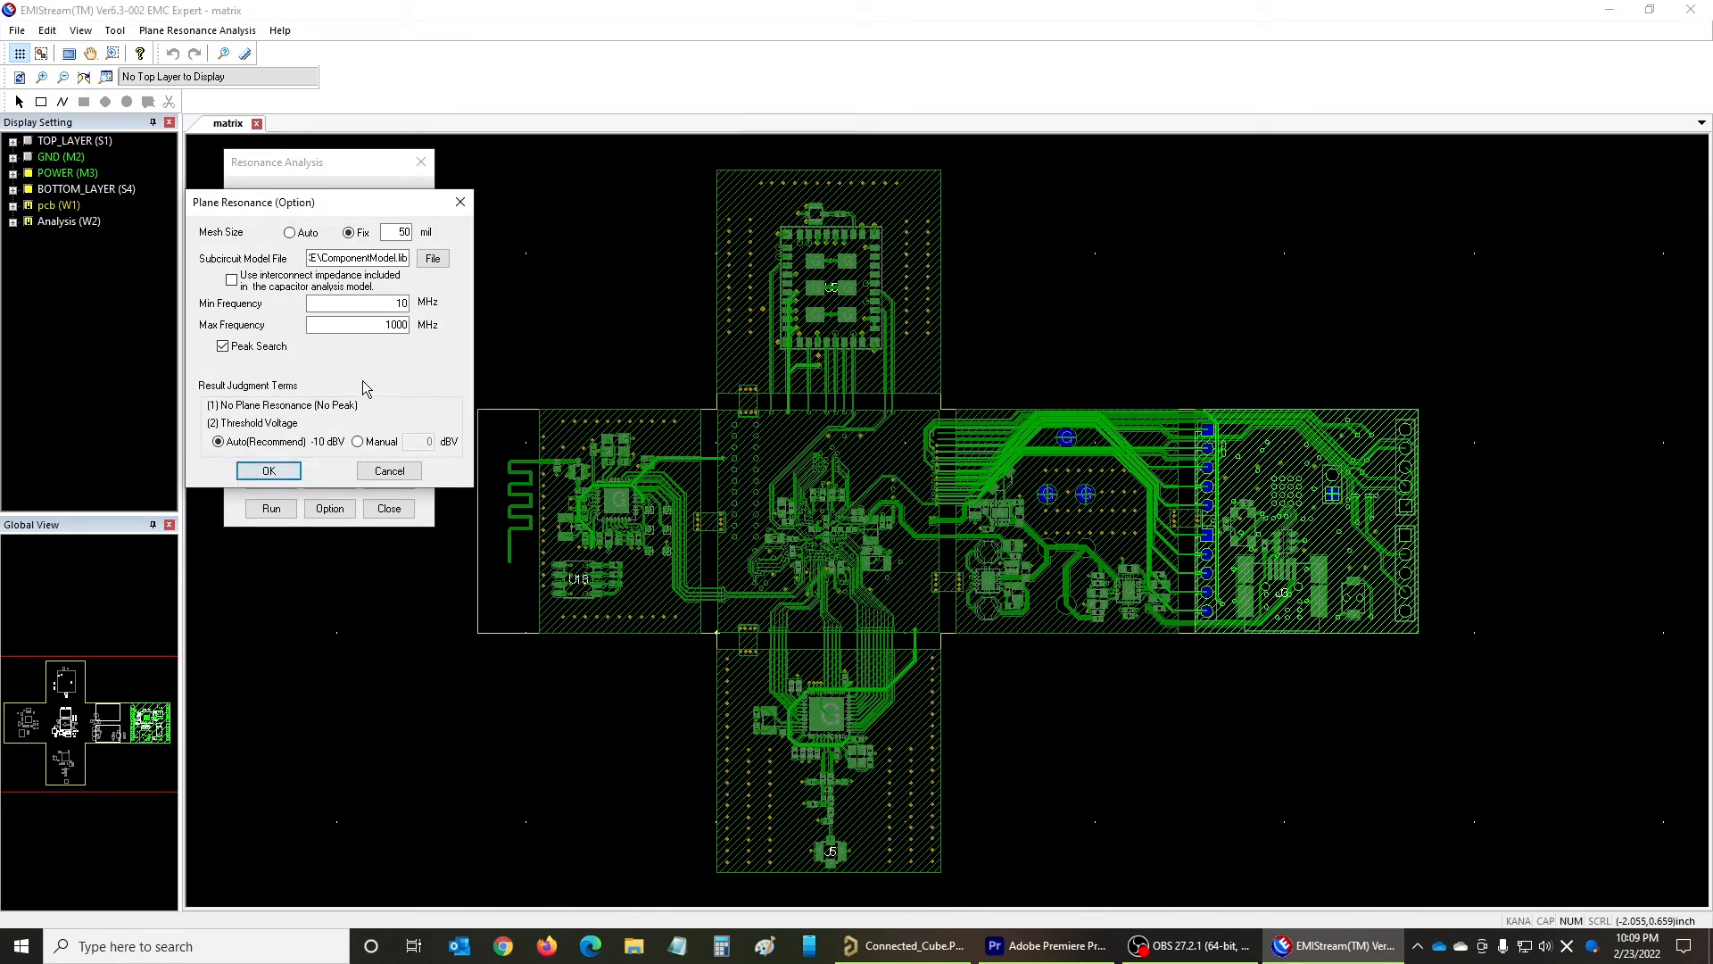
double_click(394, 232)
left_click(394, 232)
left_click(434, 266)
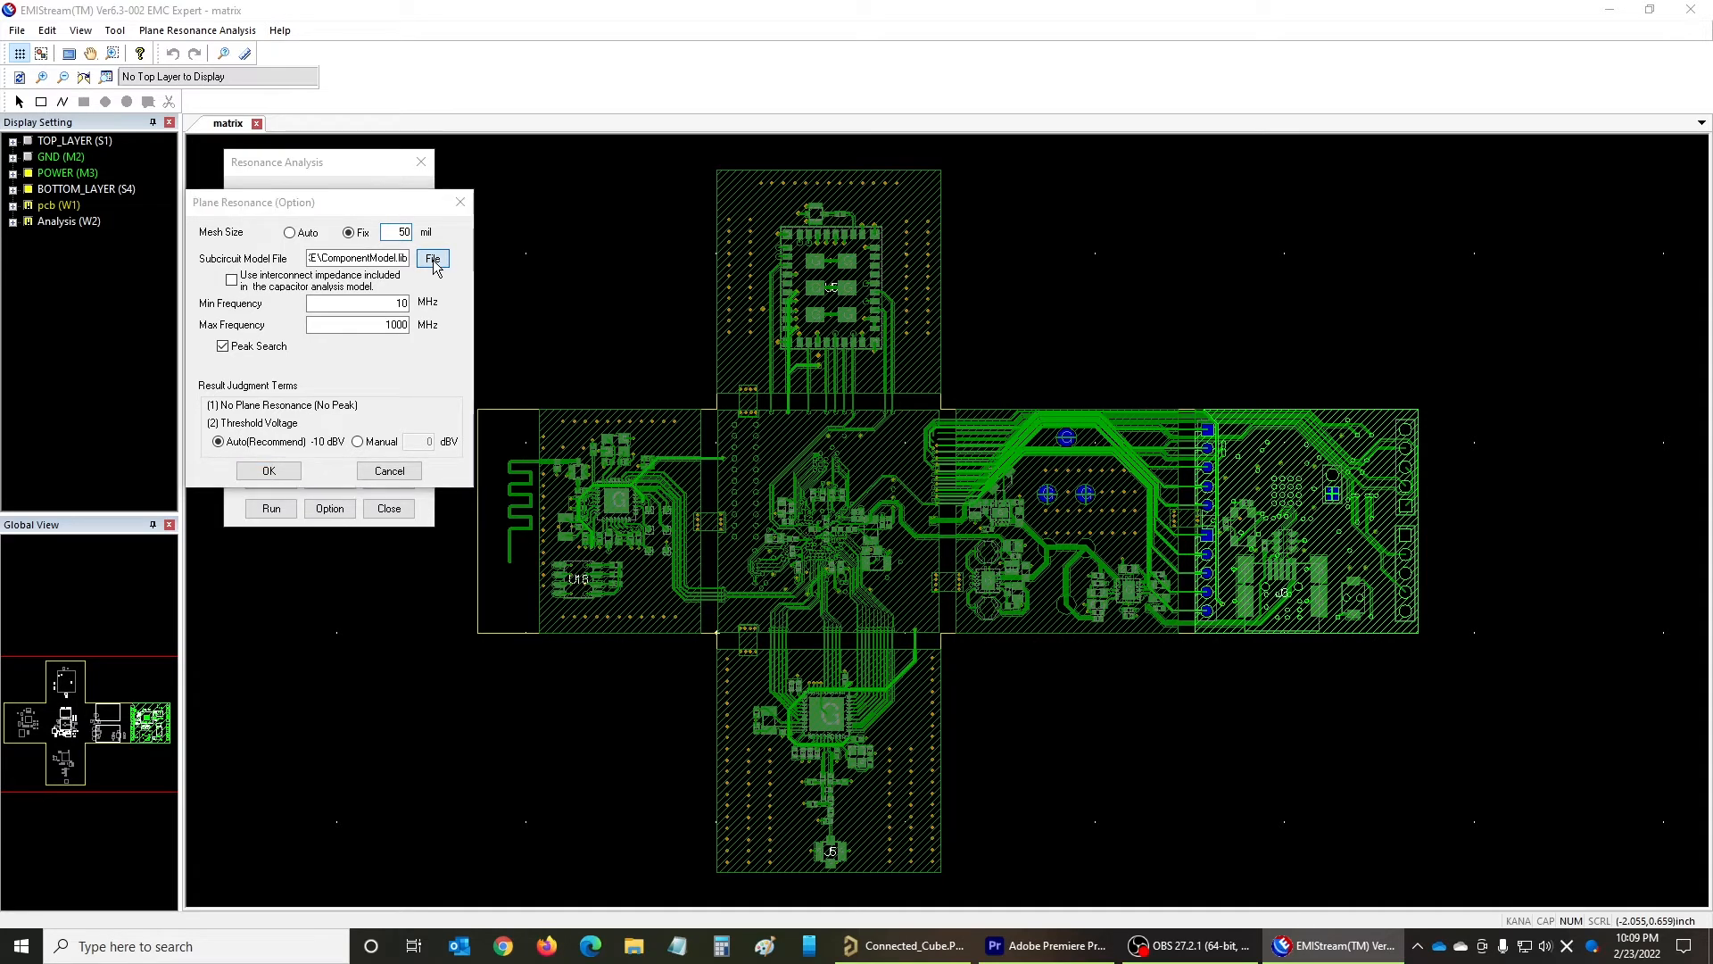
scroll(539, 378, "down", 10)
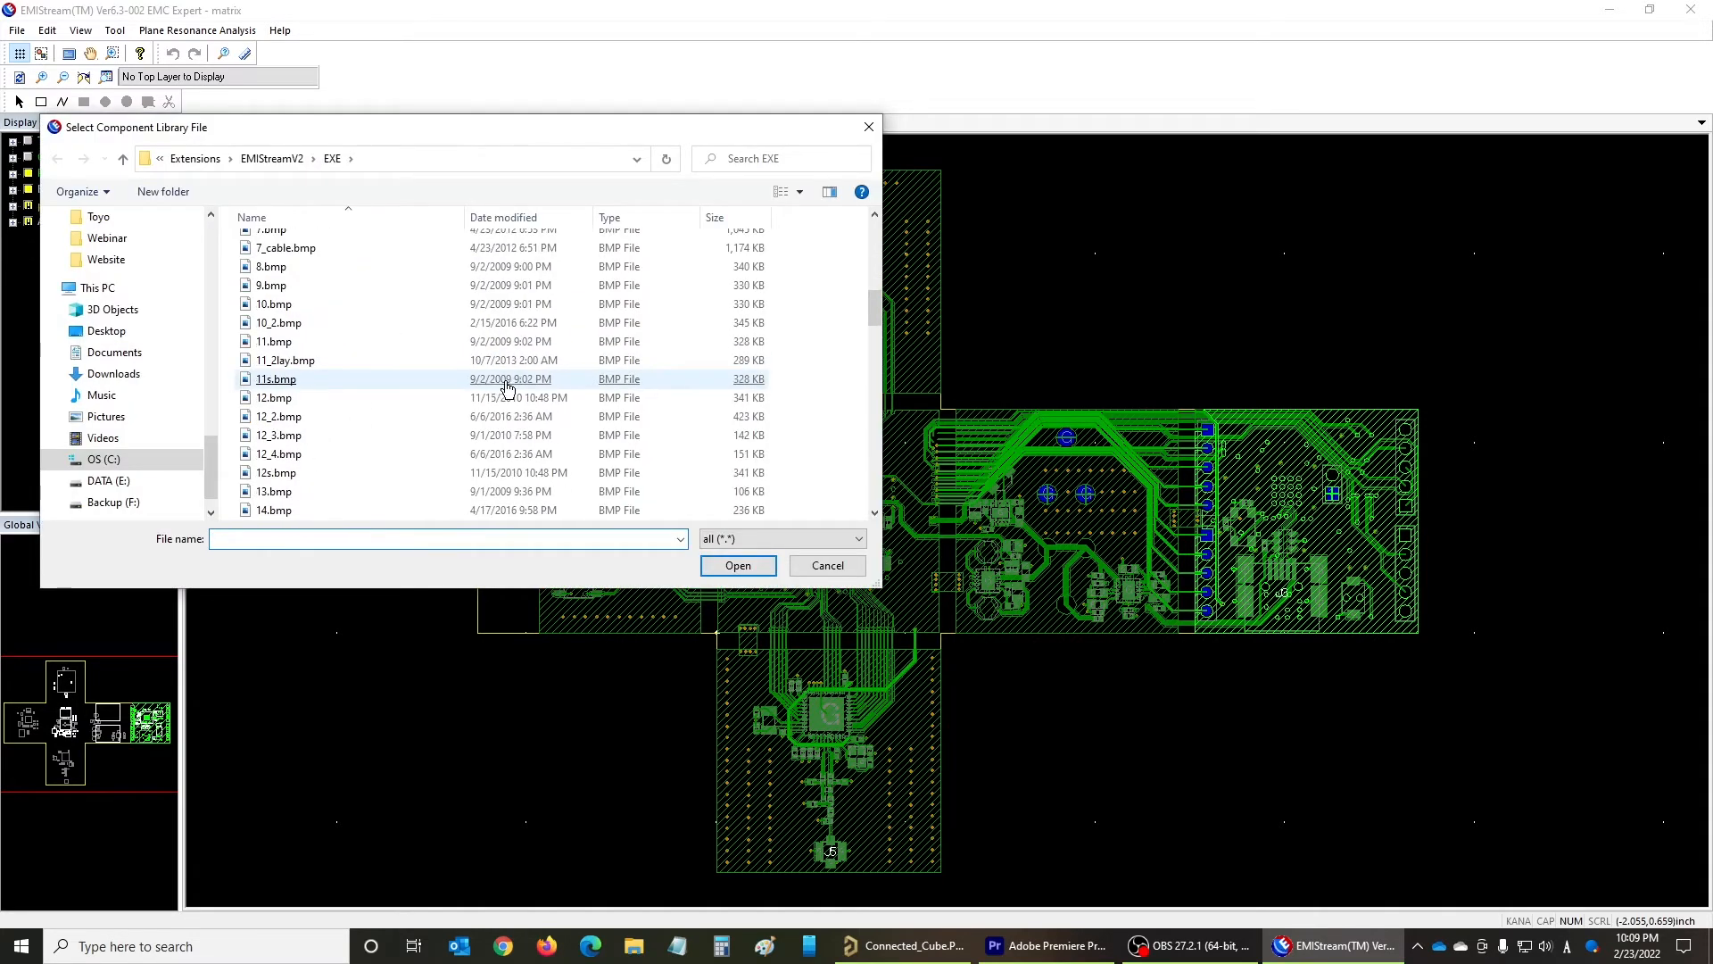
double_click(356, 360)
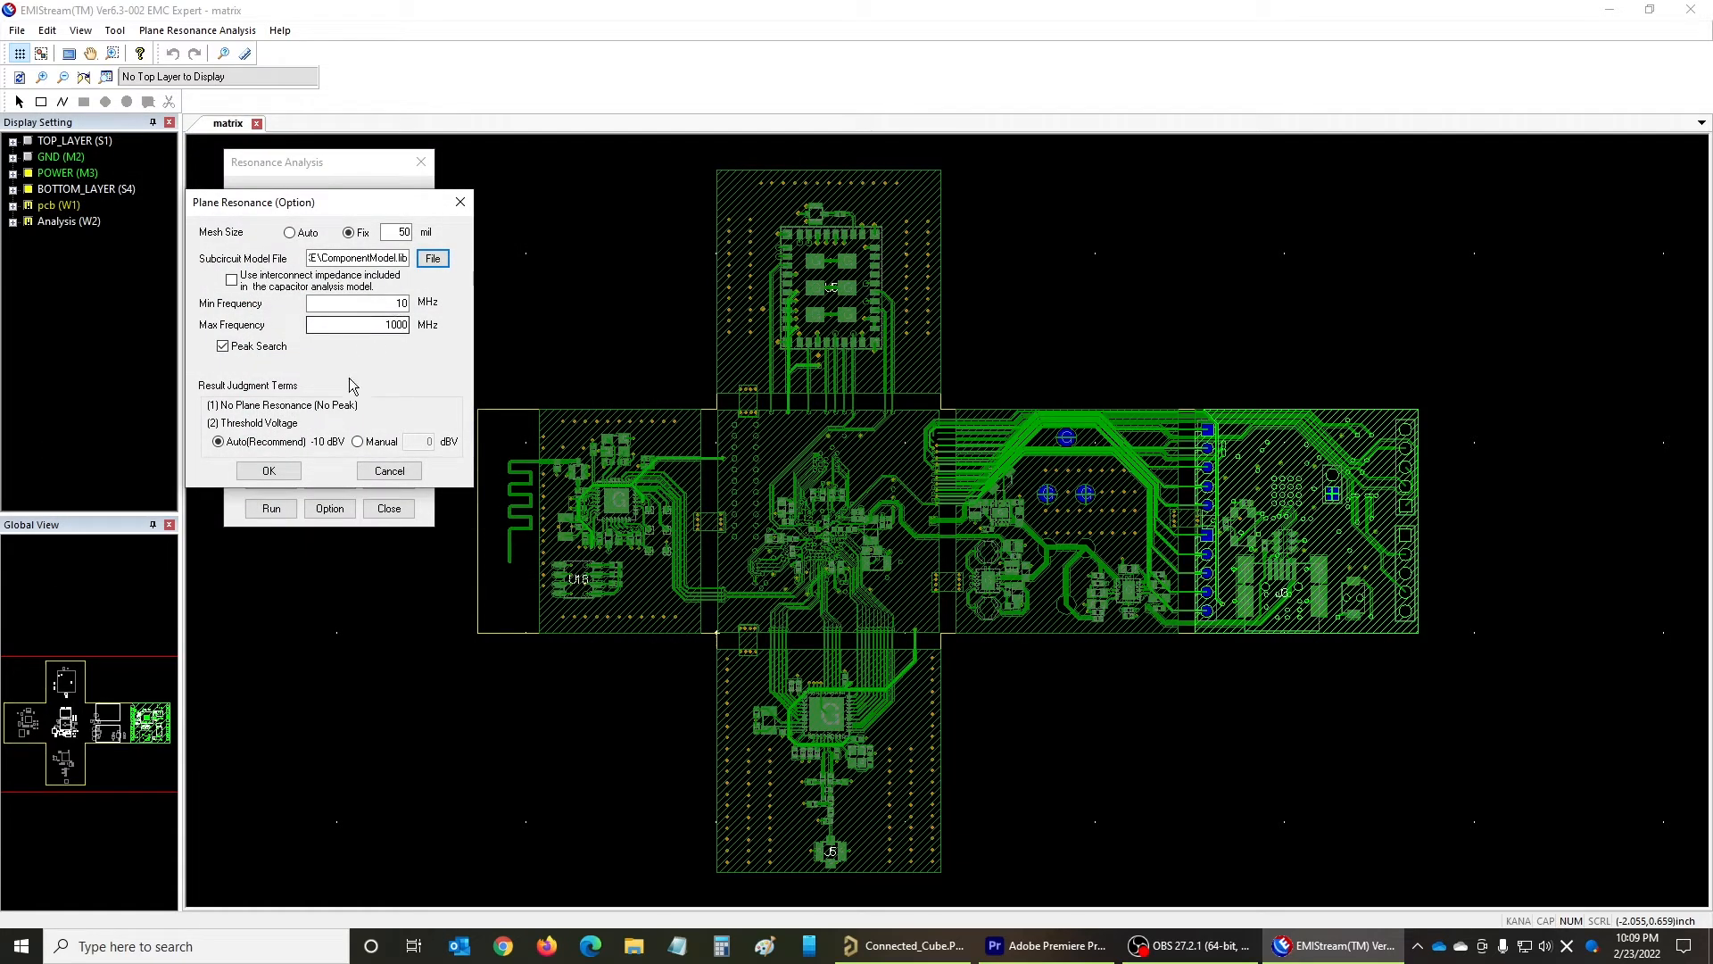
left_click(268, 471)
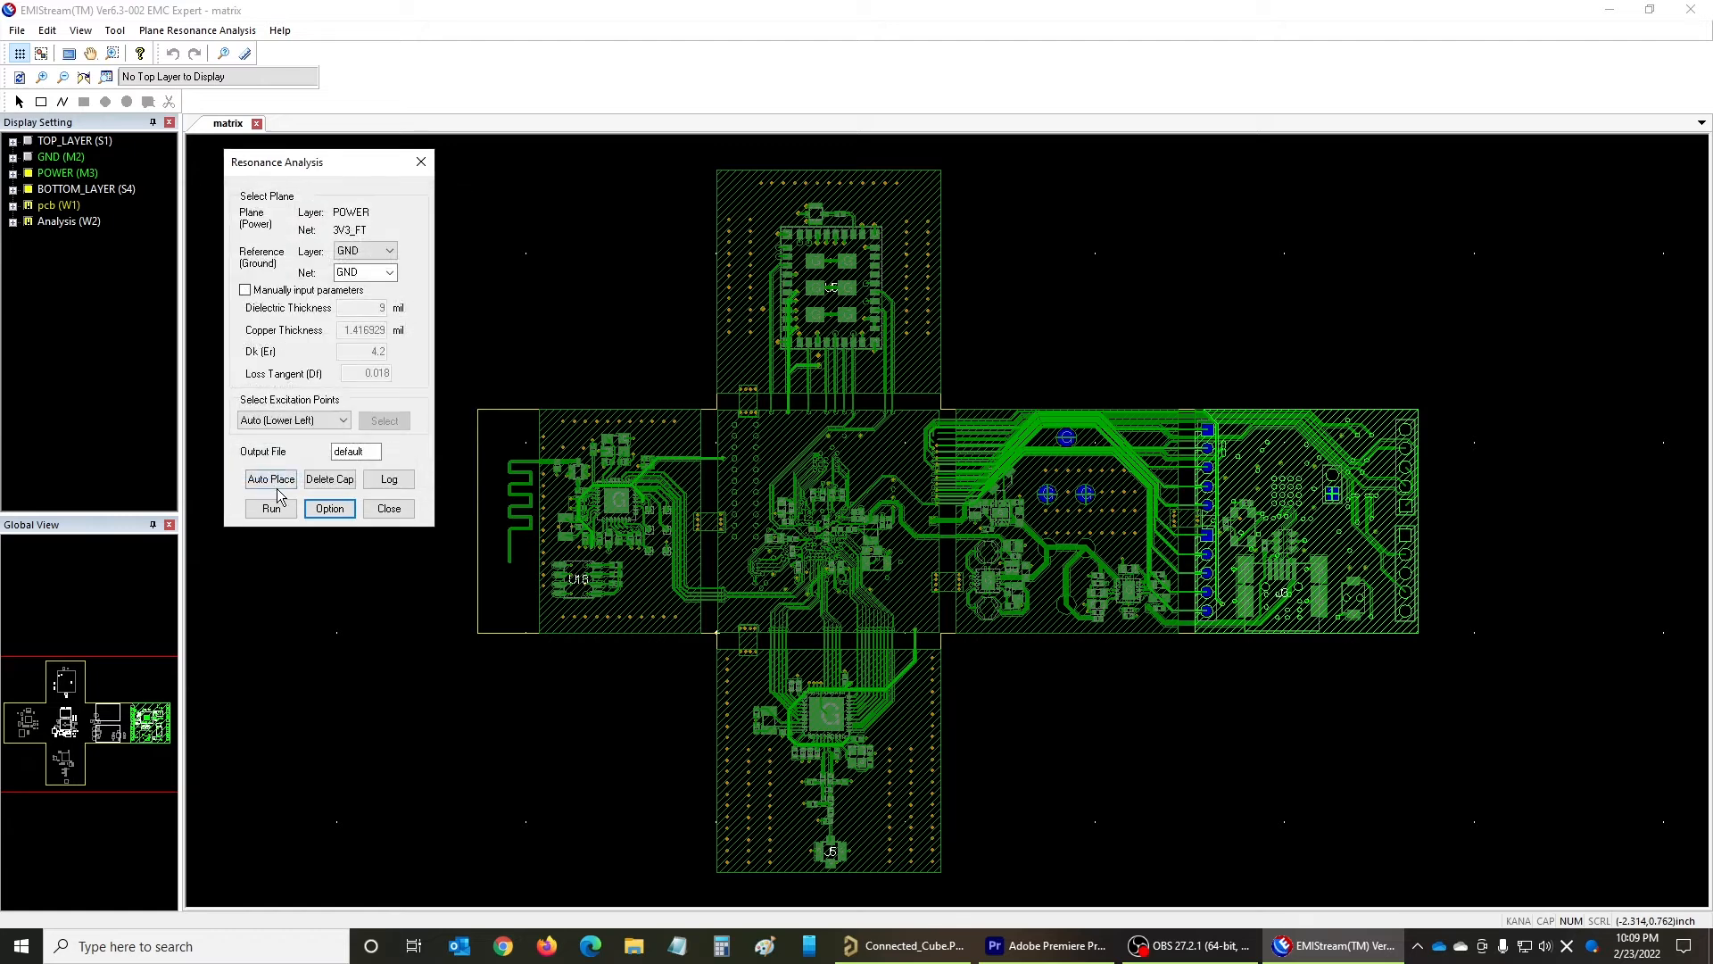
left_click(270, 511)
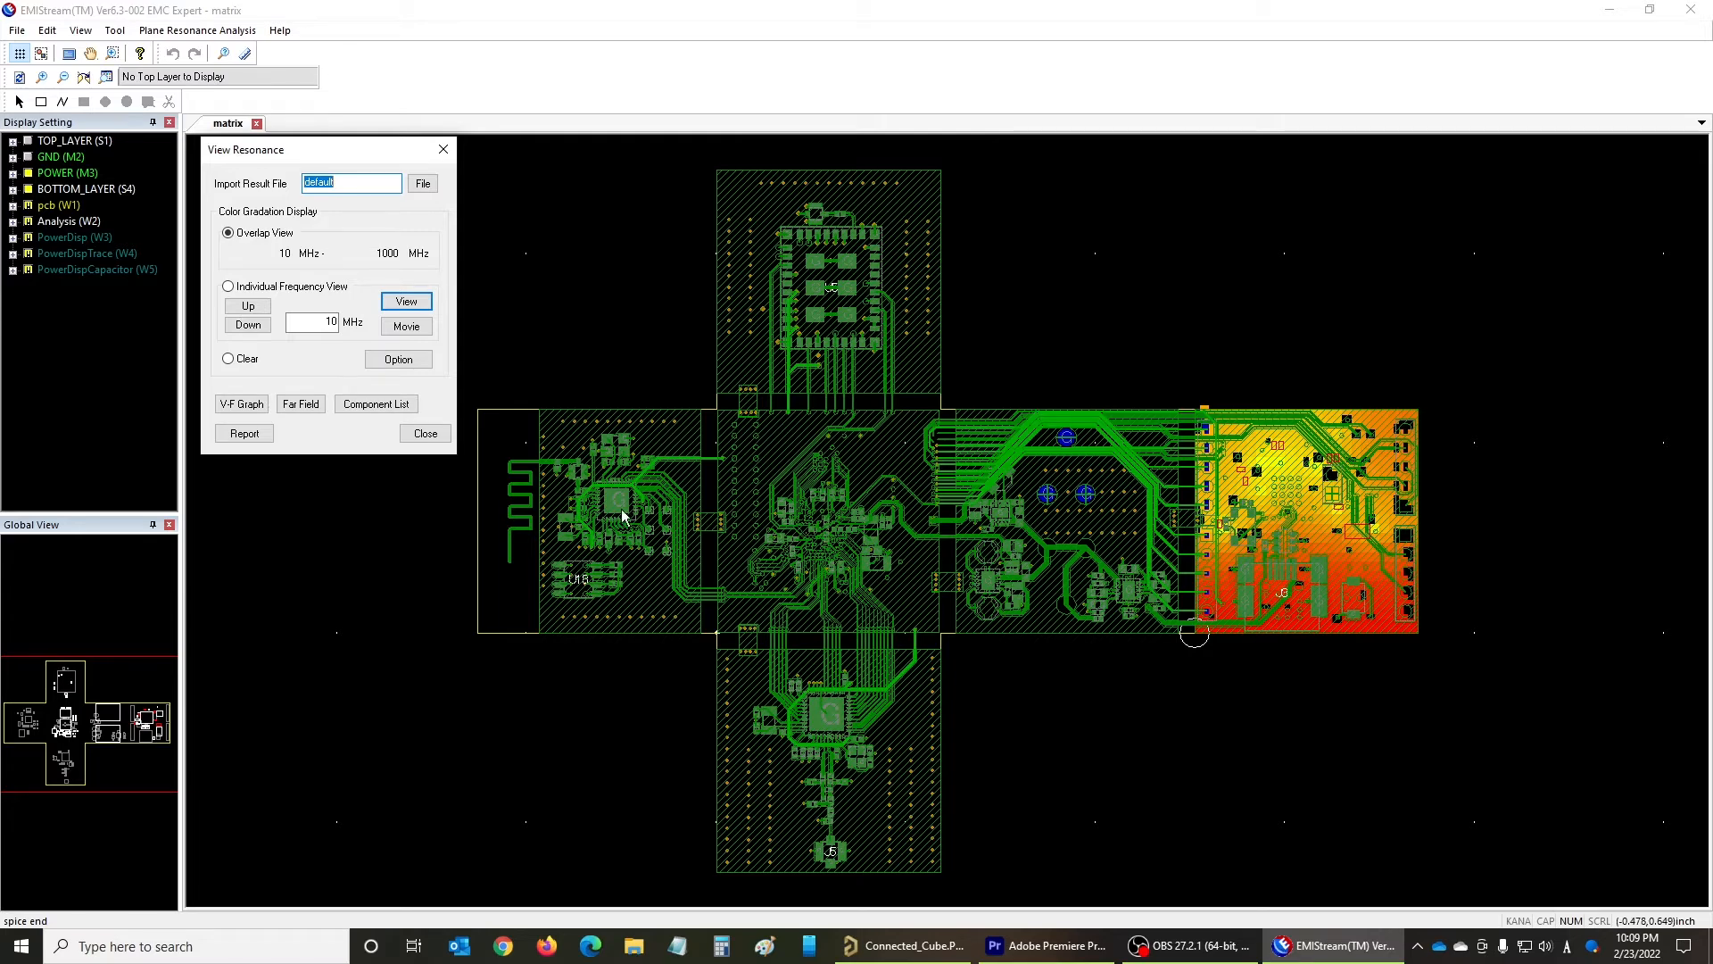
- Open the V-F graph, examine the resonance peak against the threshold voltage line, and close the chart workbook
left_click(232, 406)
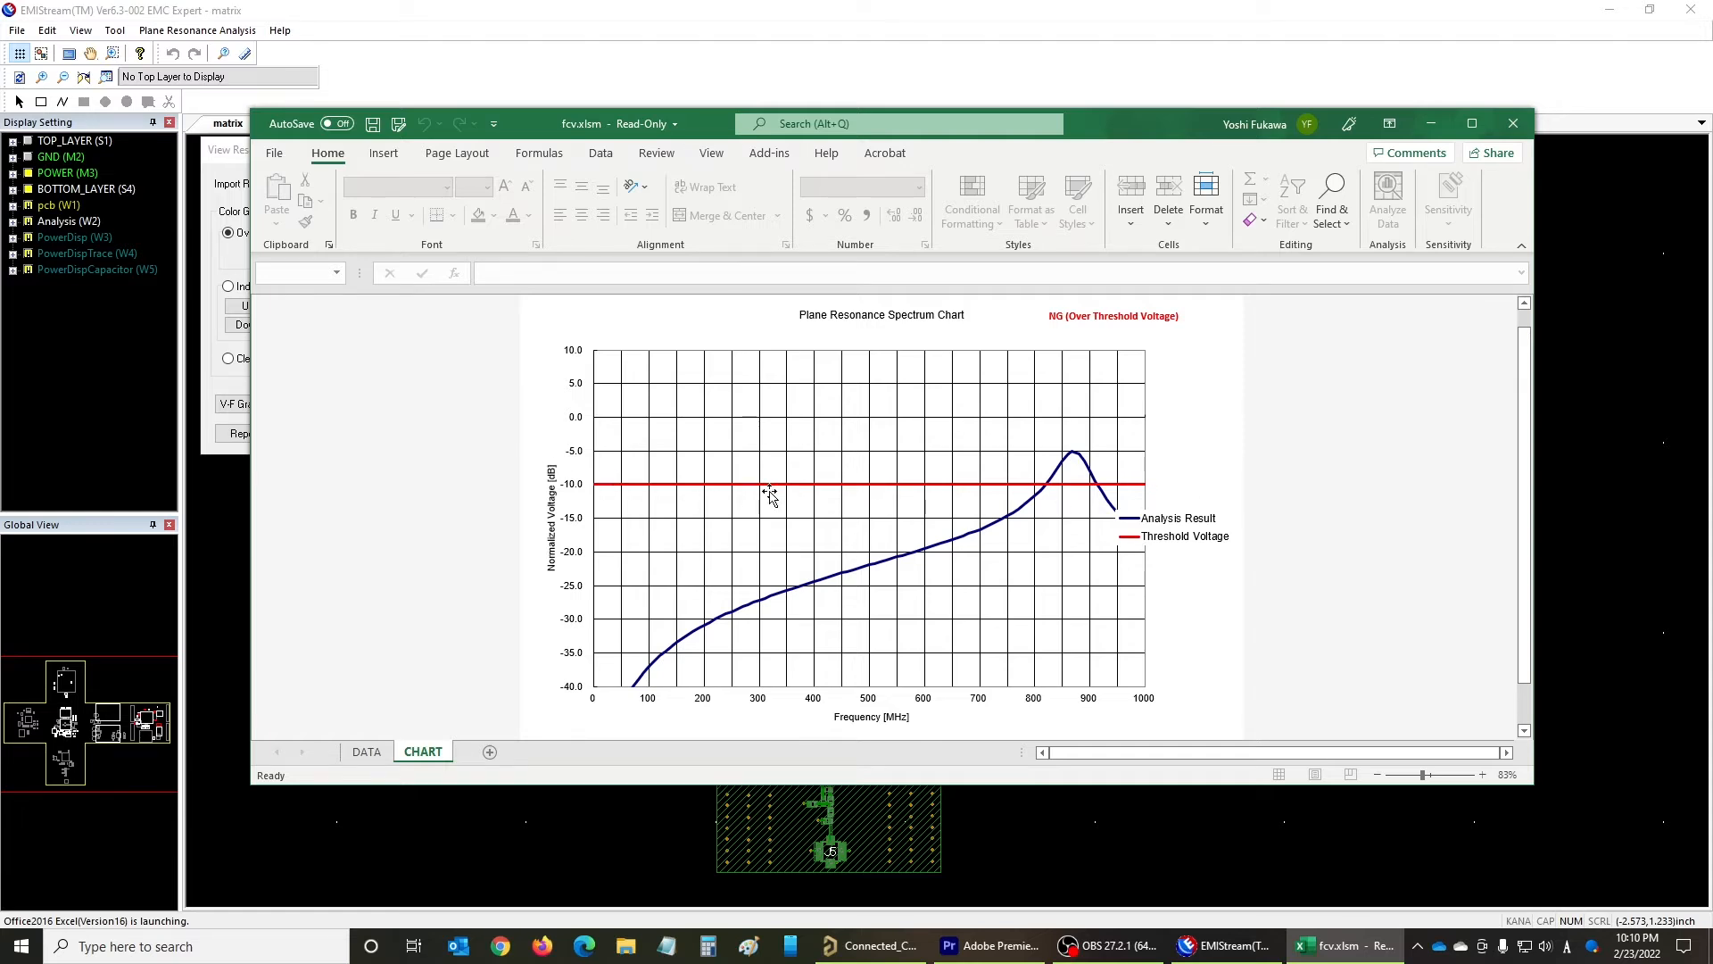
mouse_move(1146, 493)
mouse_move(1078, 463)
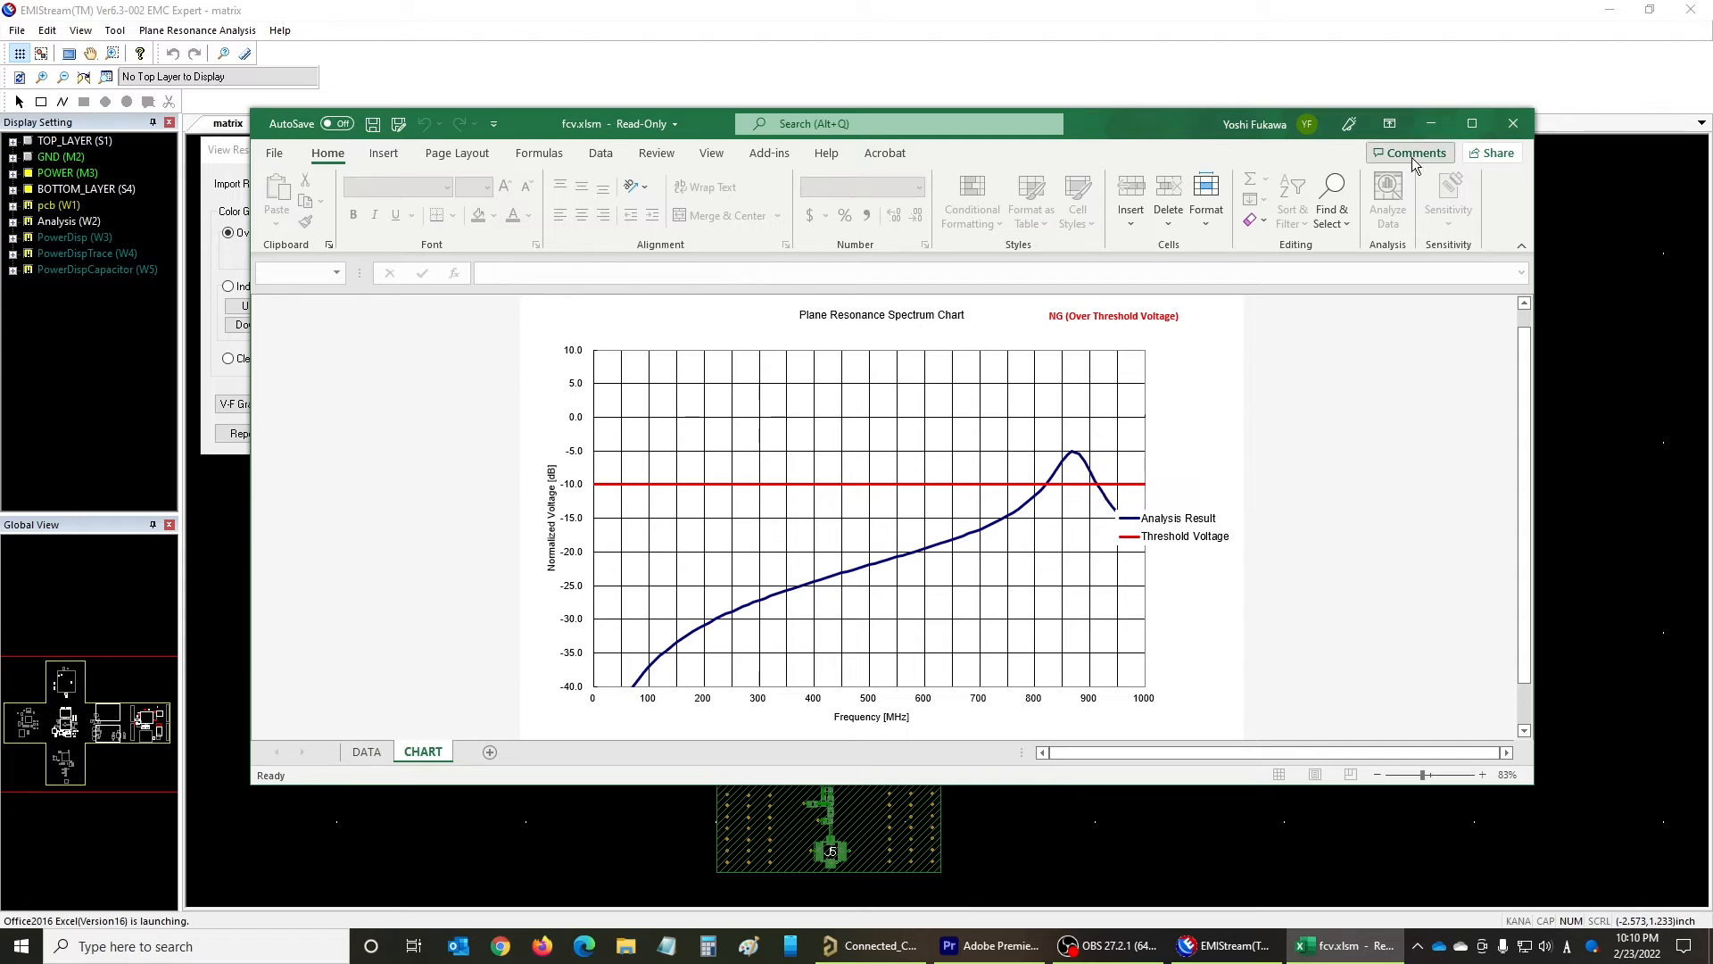
left_click(1514, 123)
- Display the color gradation for the individual frequency of 870 MHz
double_click(316, 322)
type("870")
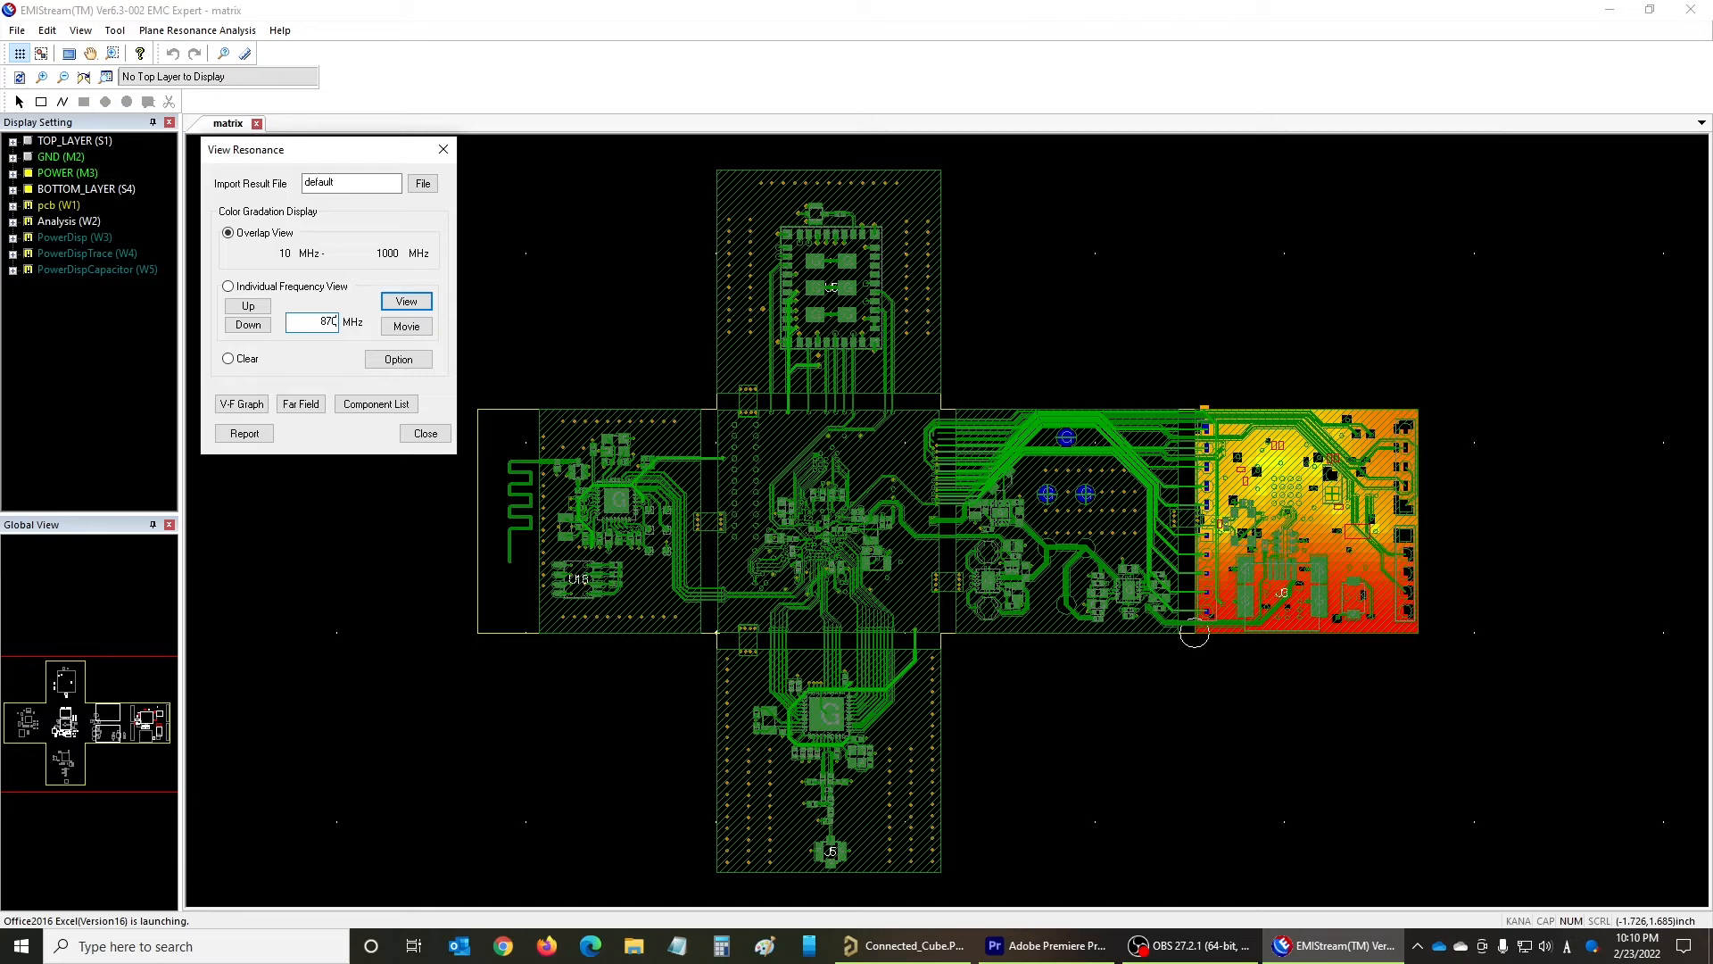
key("Return")
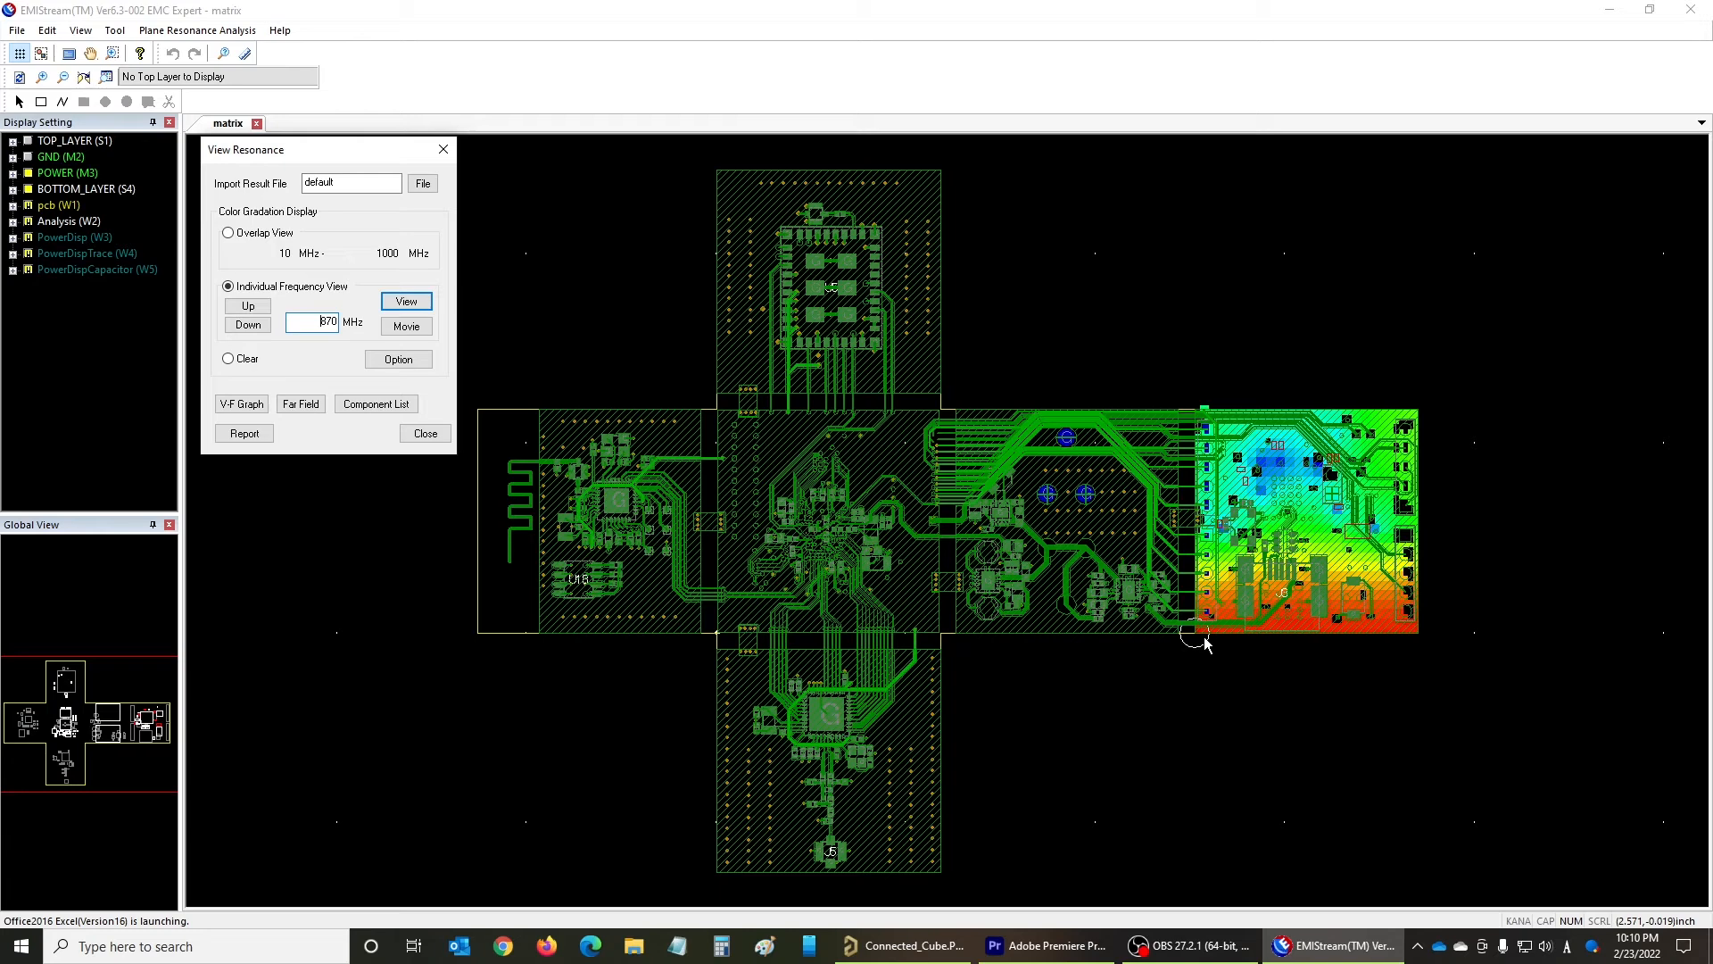
- Generate the plane resonance analysis report and review the analysis conditions on its Summary sheet
left_click(234, 439)
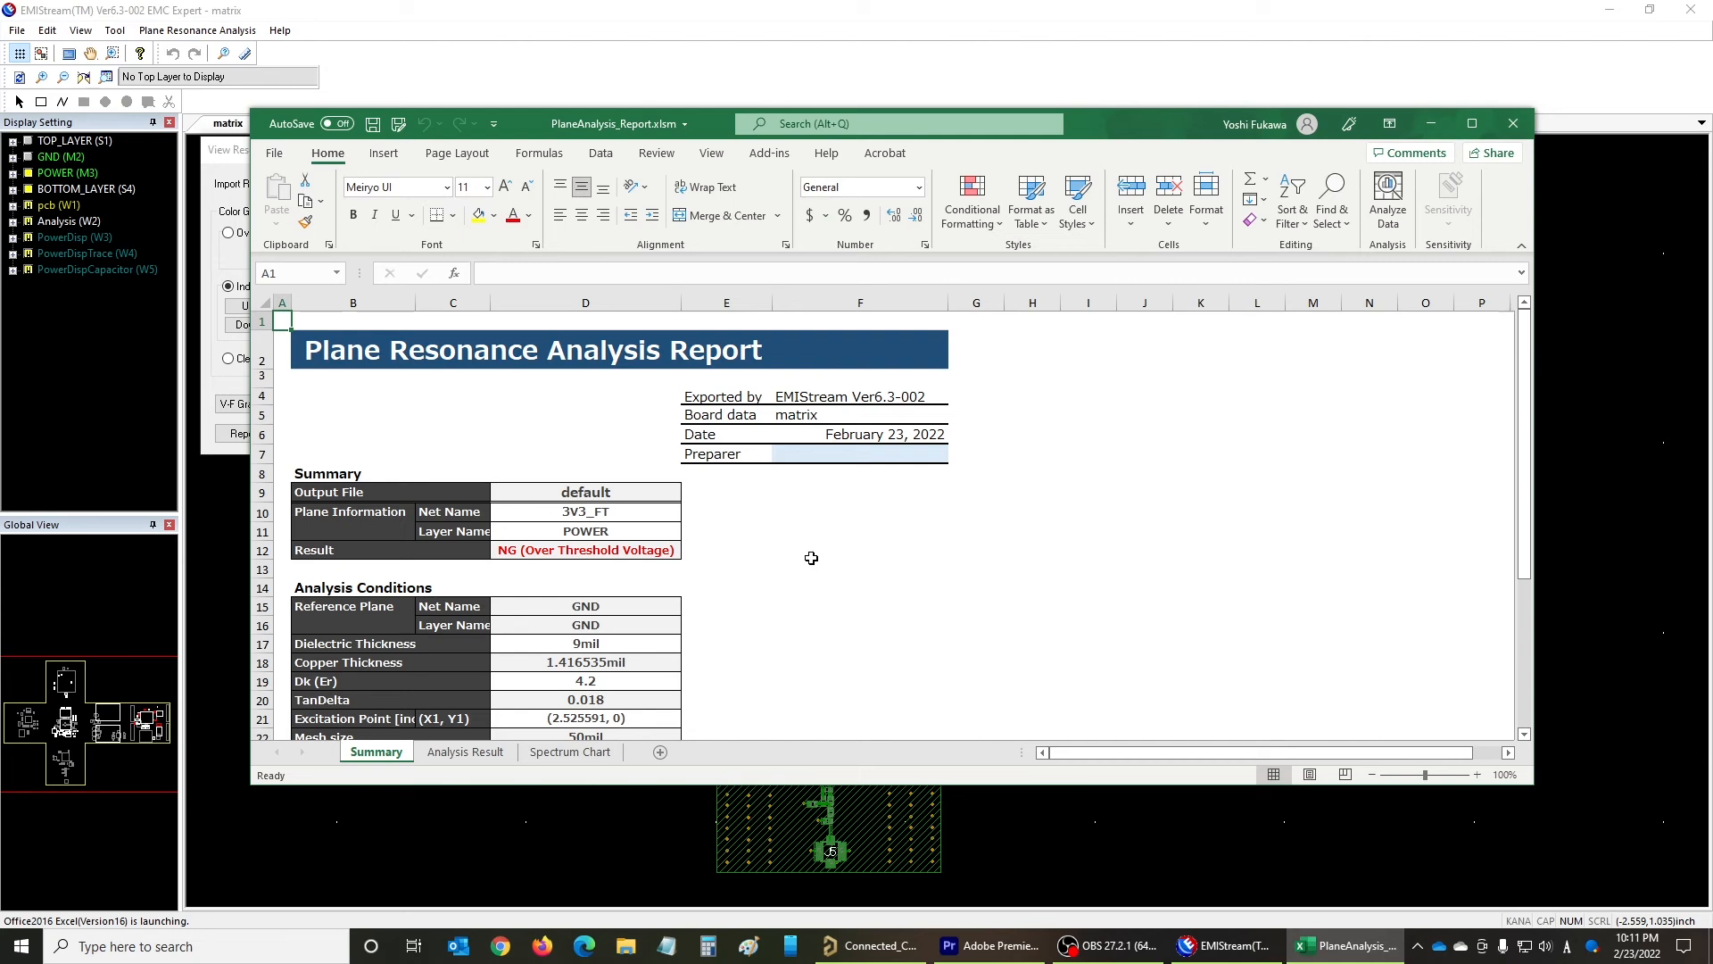
scroll(812, 557, "down", 3)
scroll(812, 557, "down", 3)
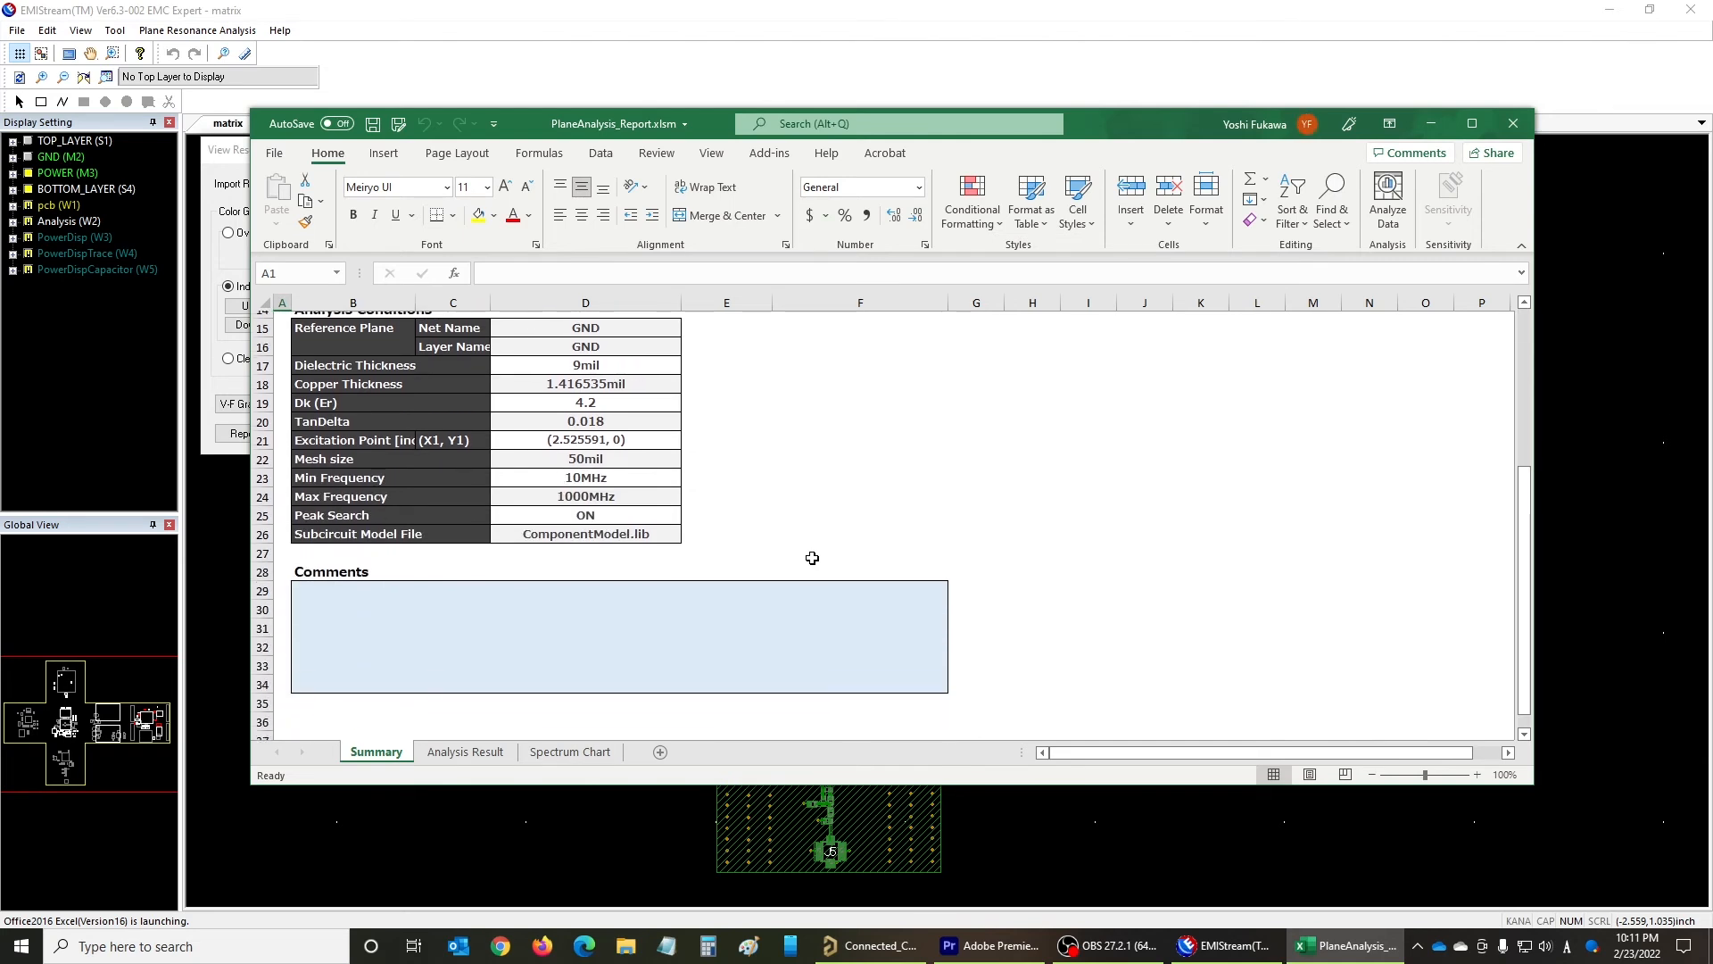
- Examine the report's Analysis Result and Spectrum Chart sheets, return to Summary, and minimize the workbook
left_click(465, 753)
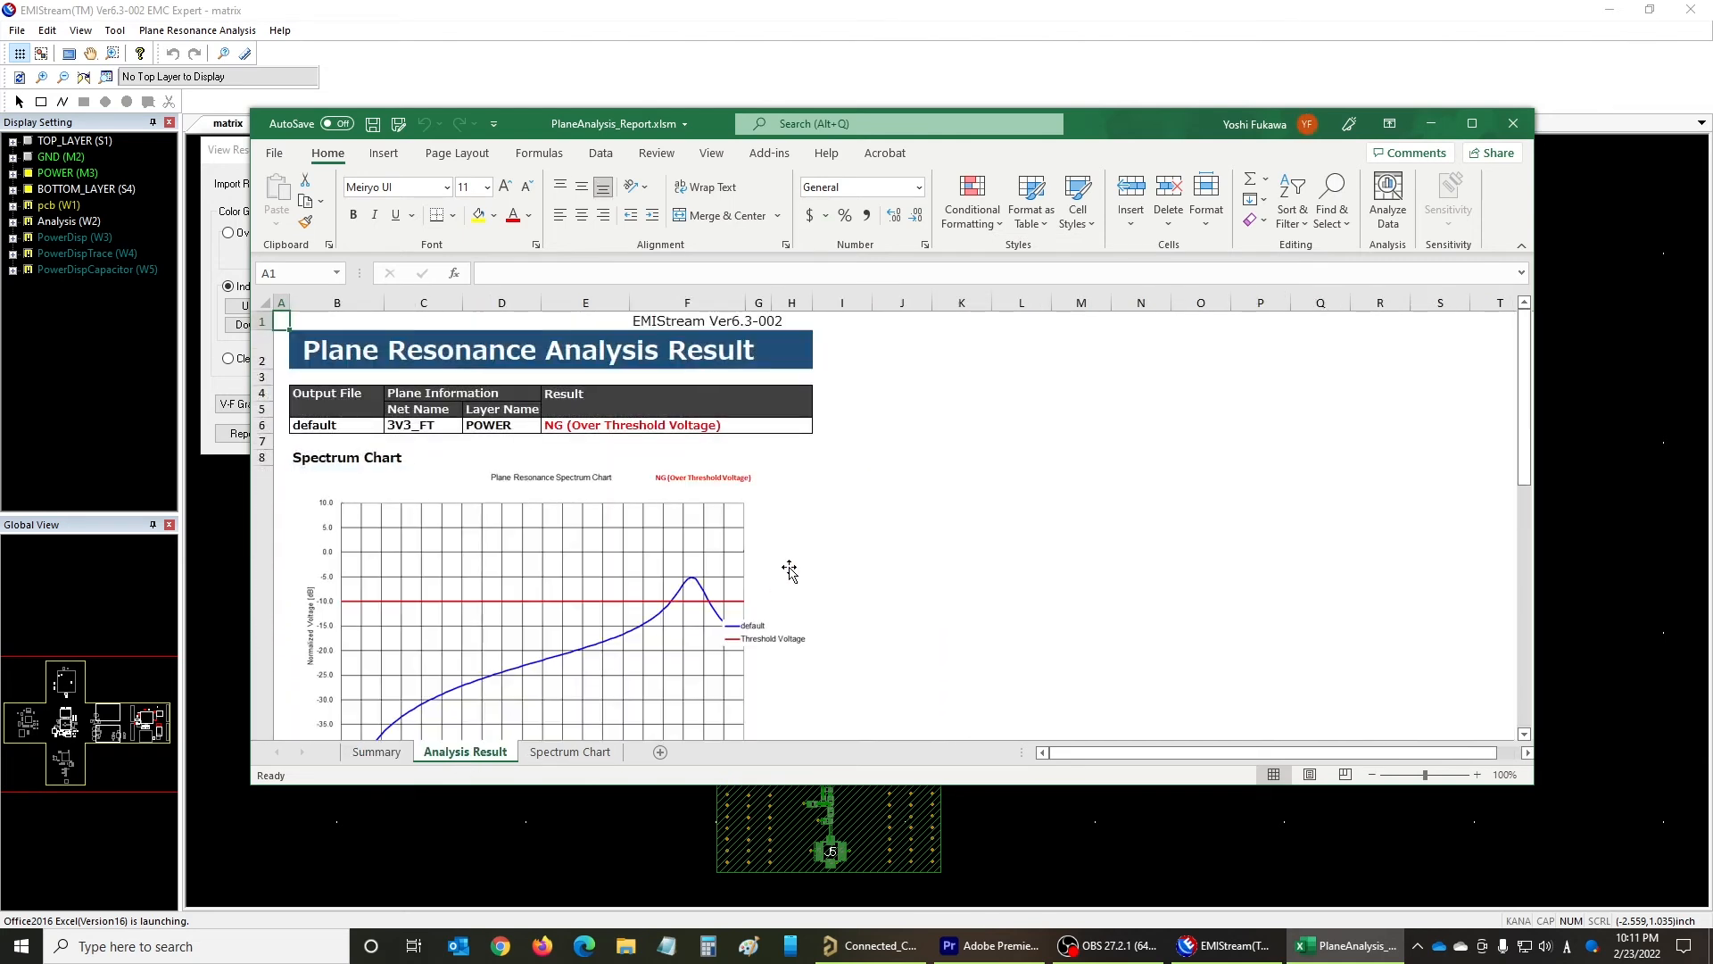
scroll(835, 554, "down", 4)
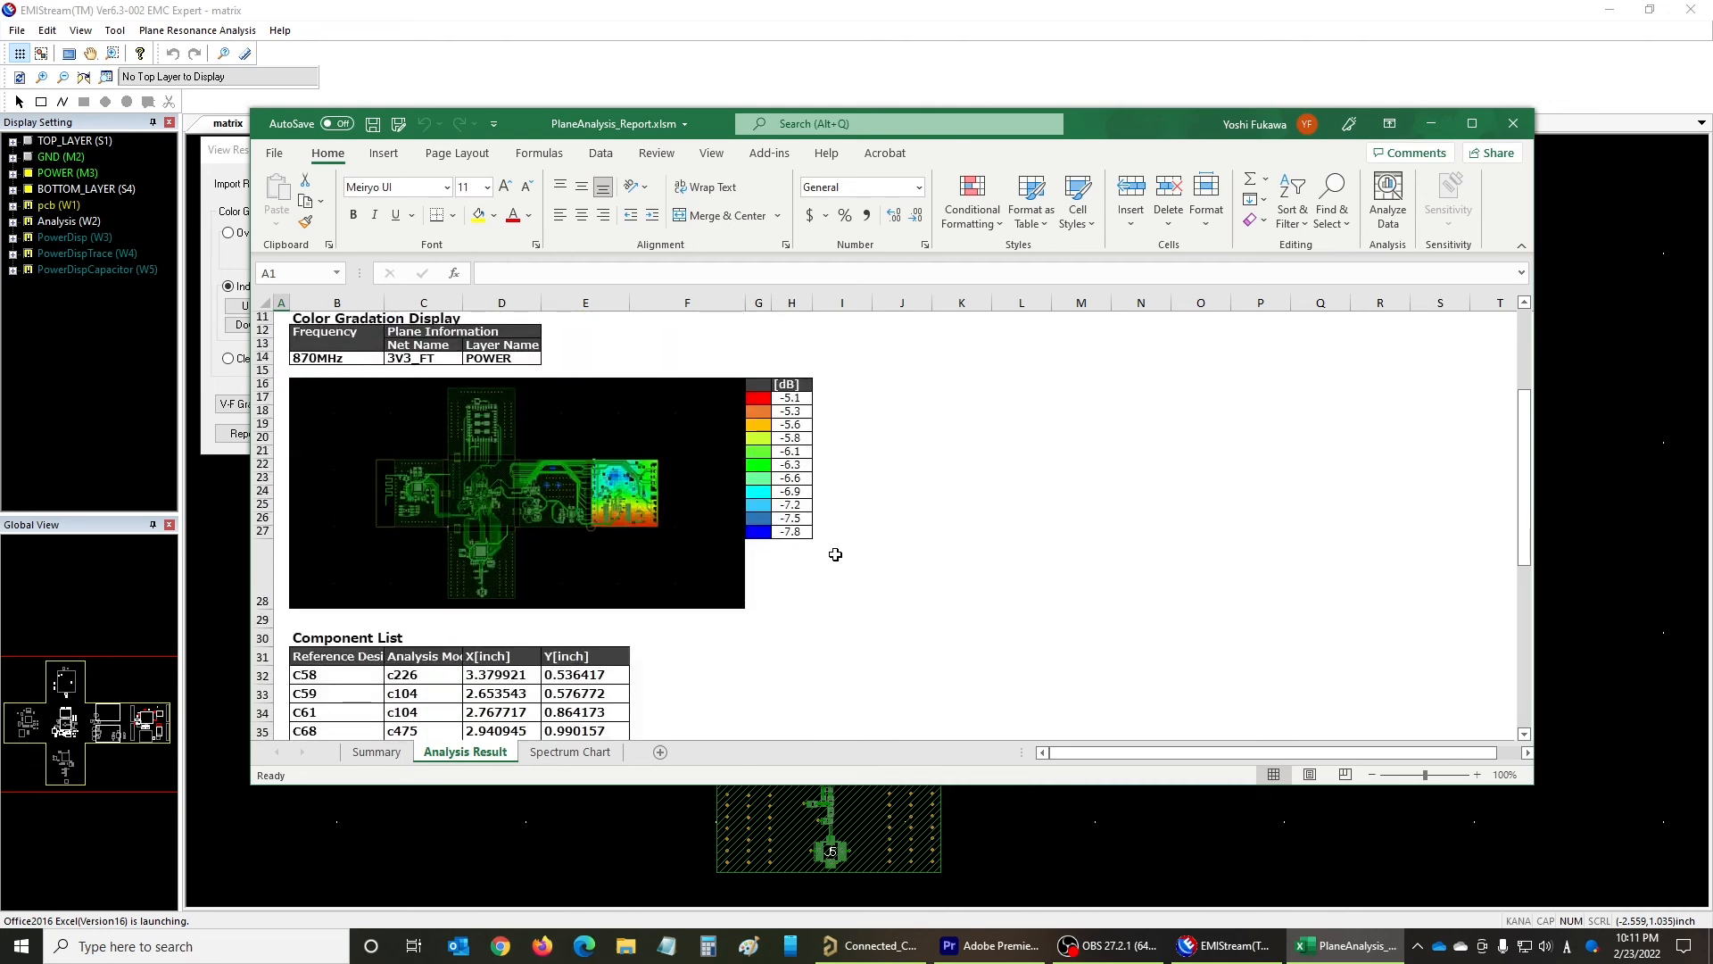
scroll(835, 554, "down", 5)
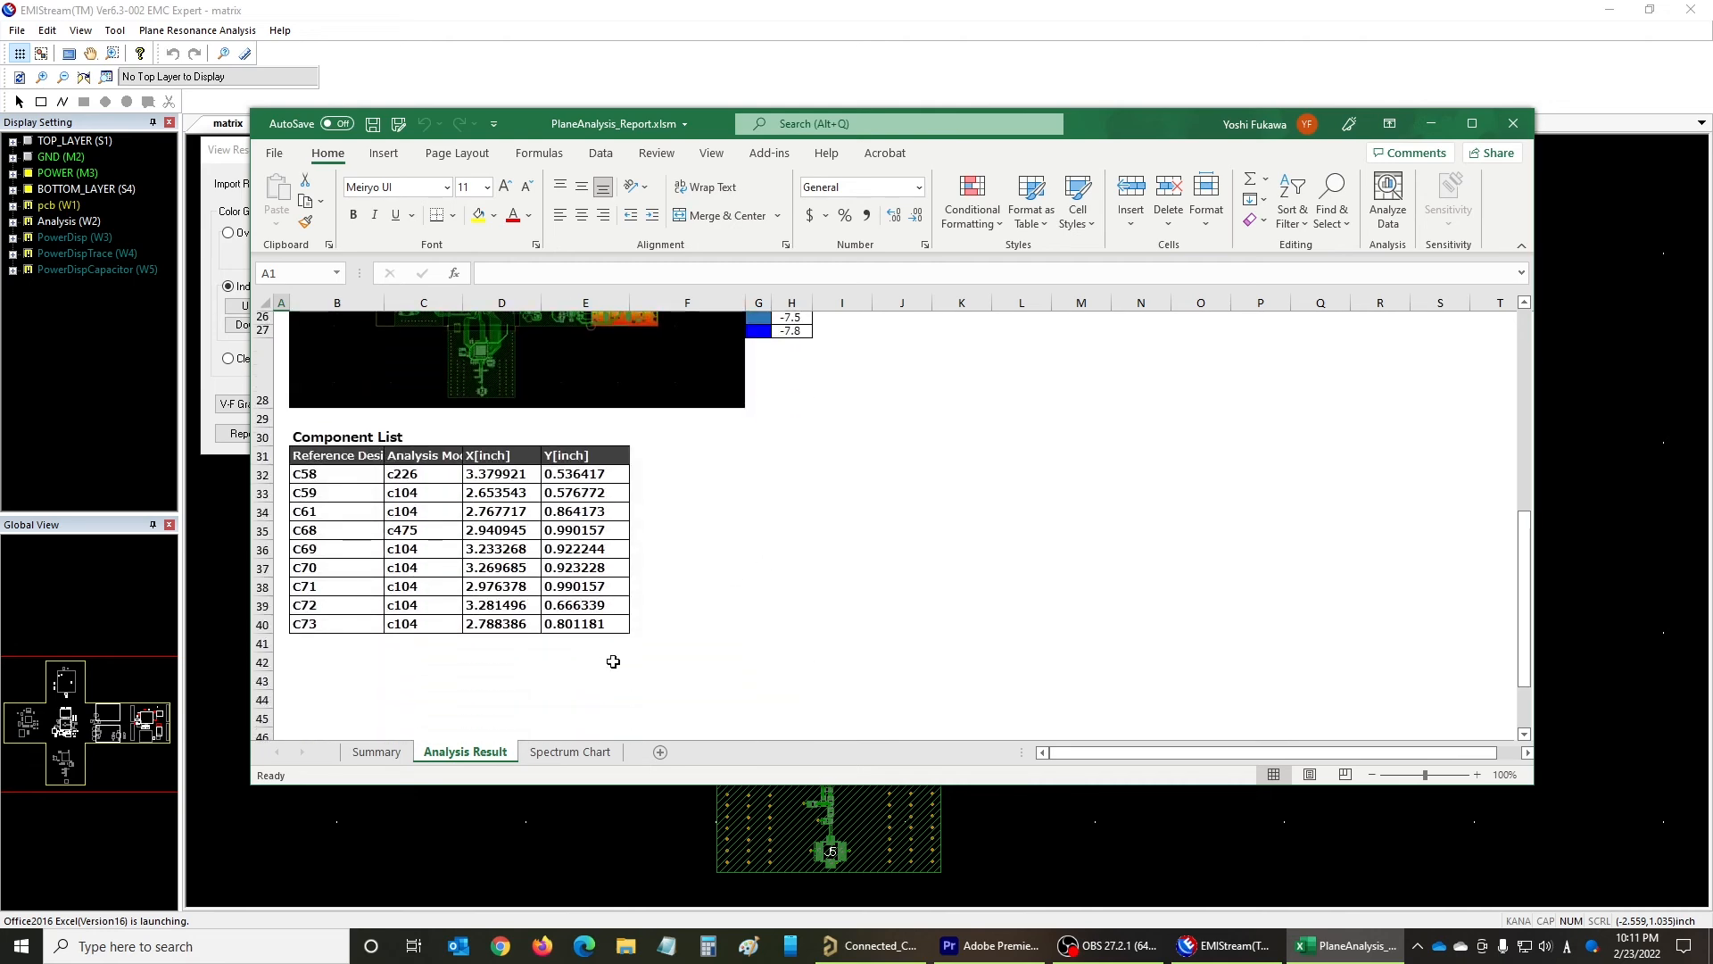
left_click(570, 751)
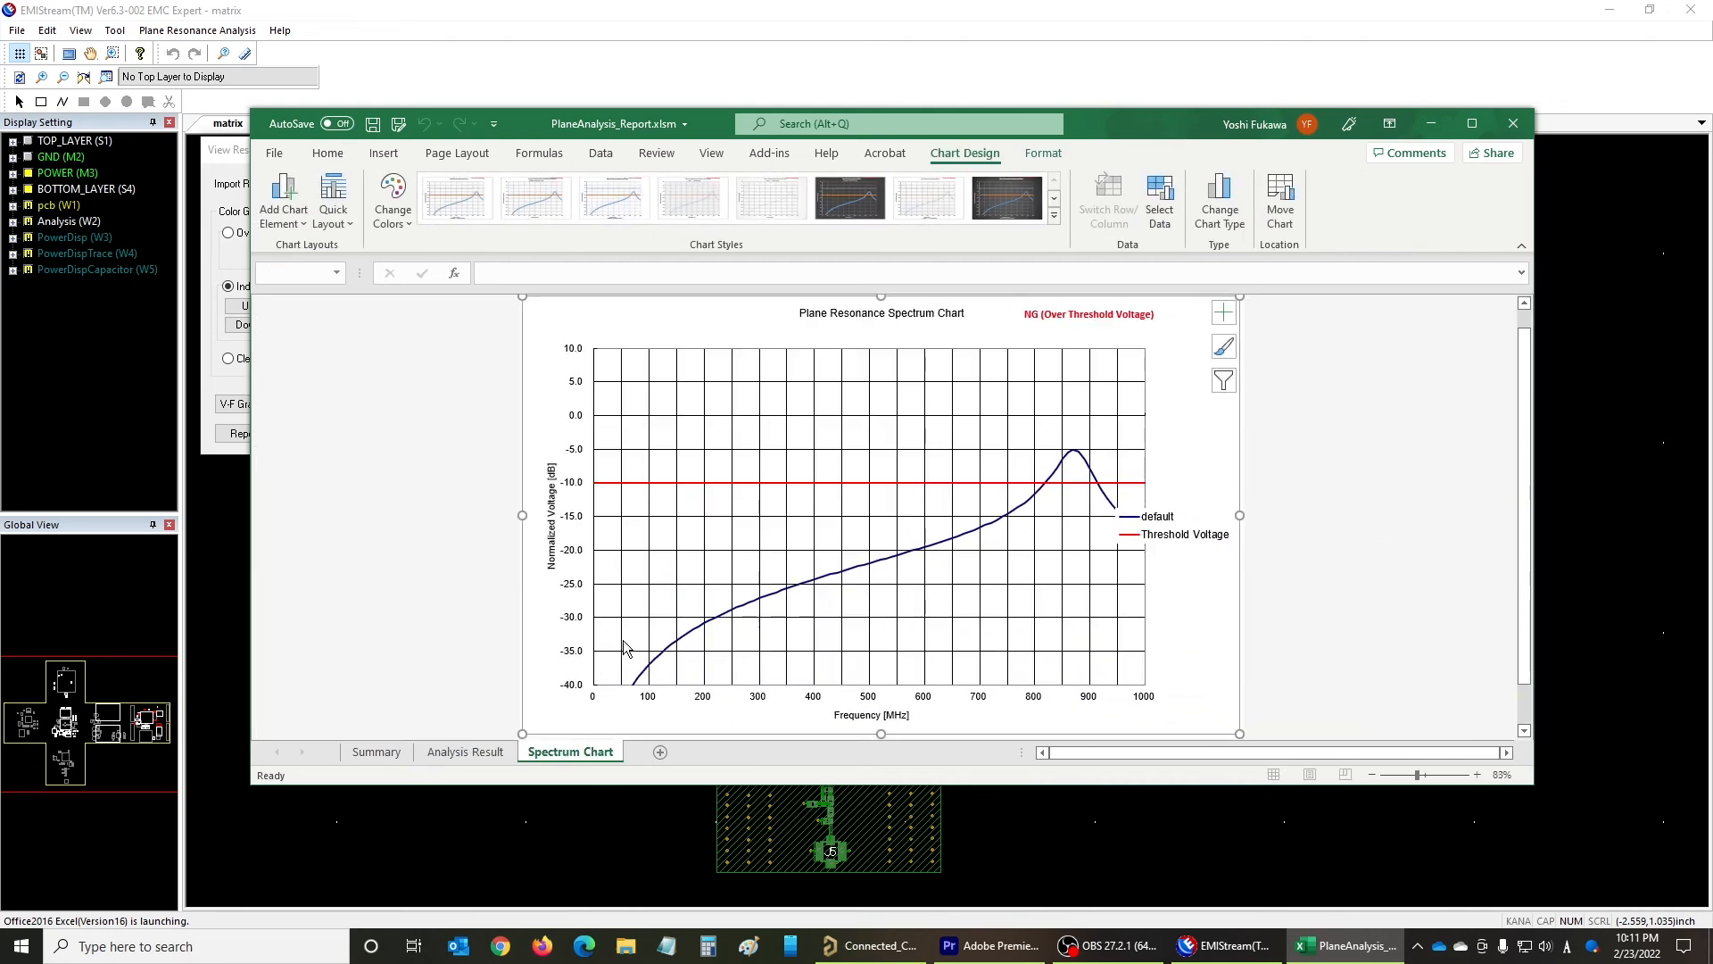
left_click(376, 751)
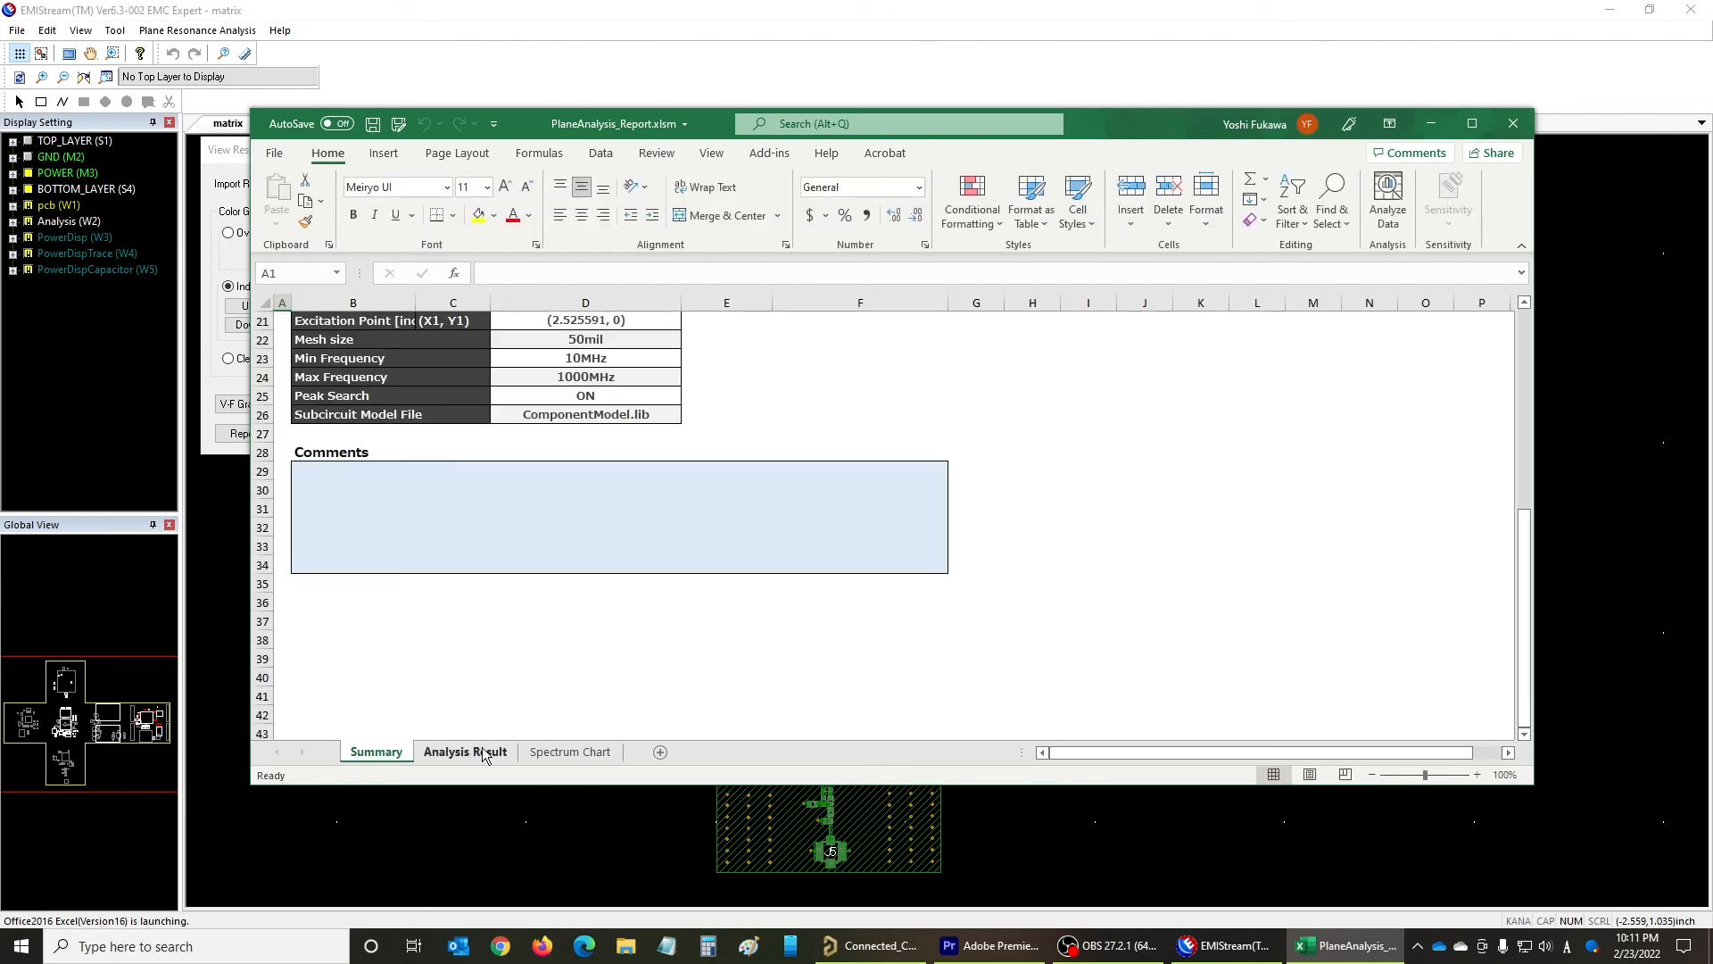
scroll(681, 692, "up", 7)
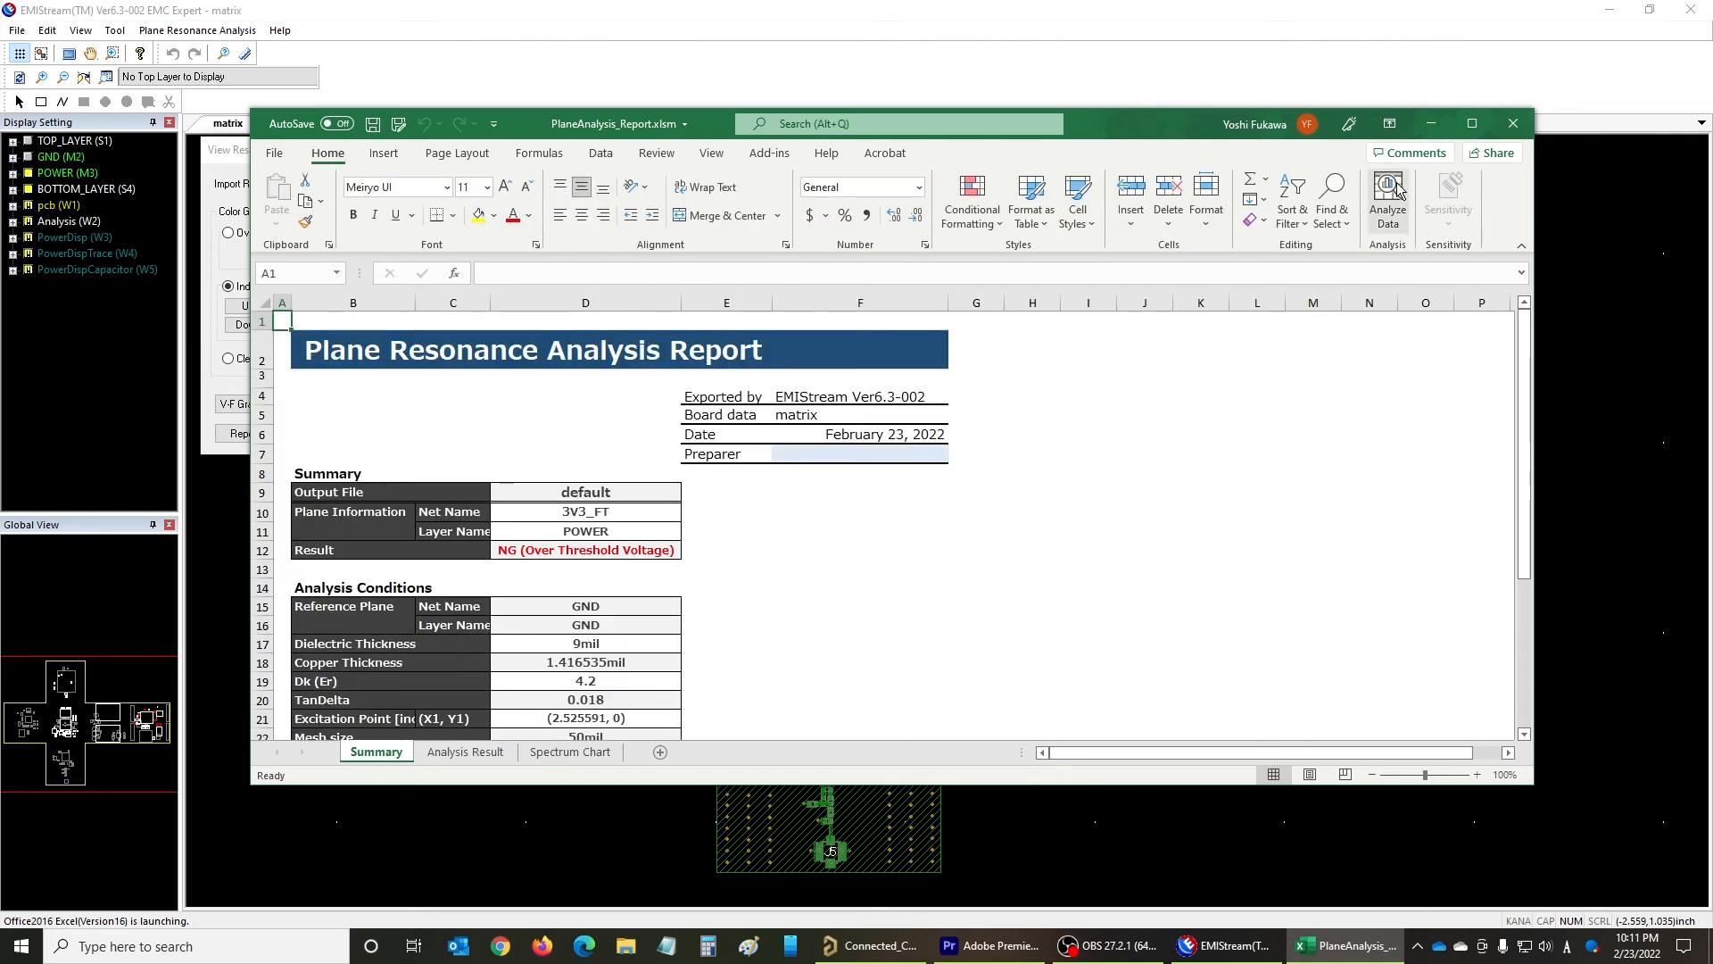
left_click(1432, 125)
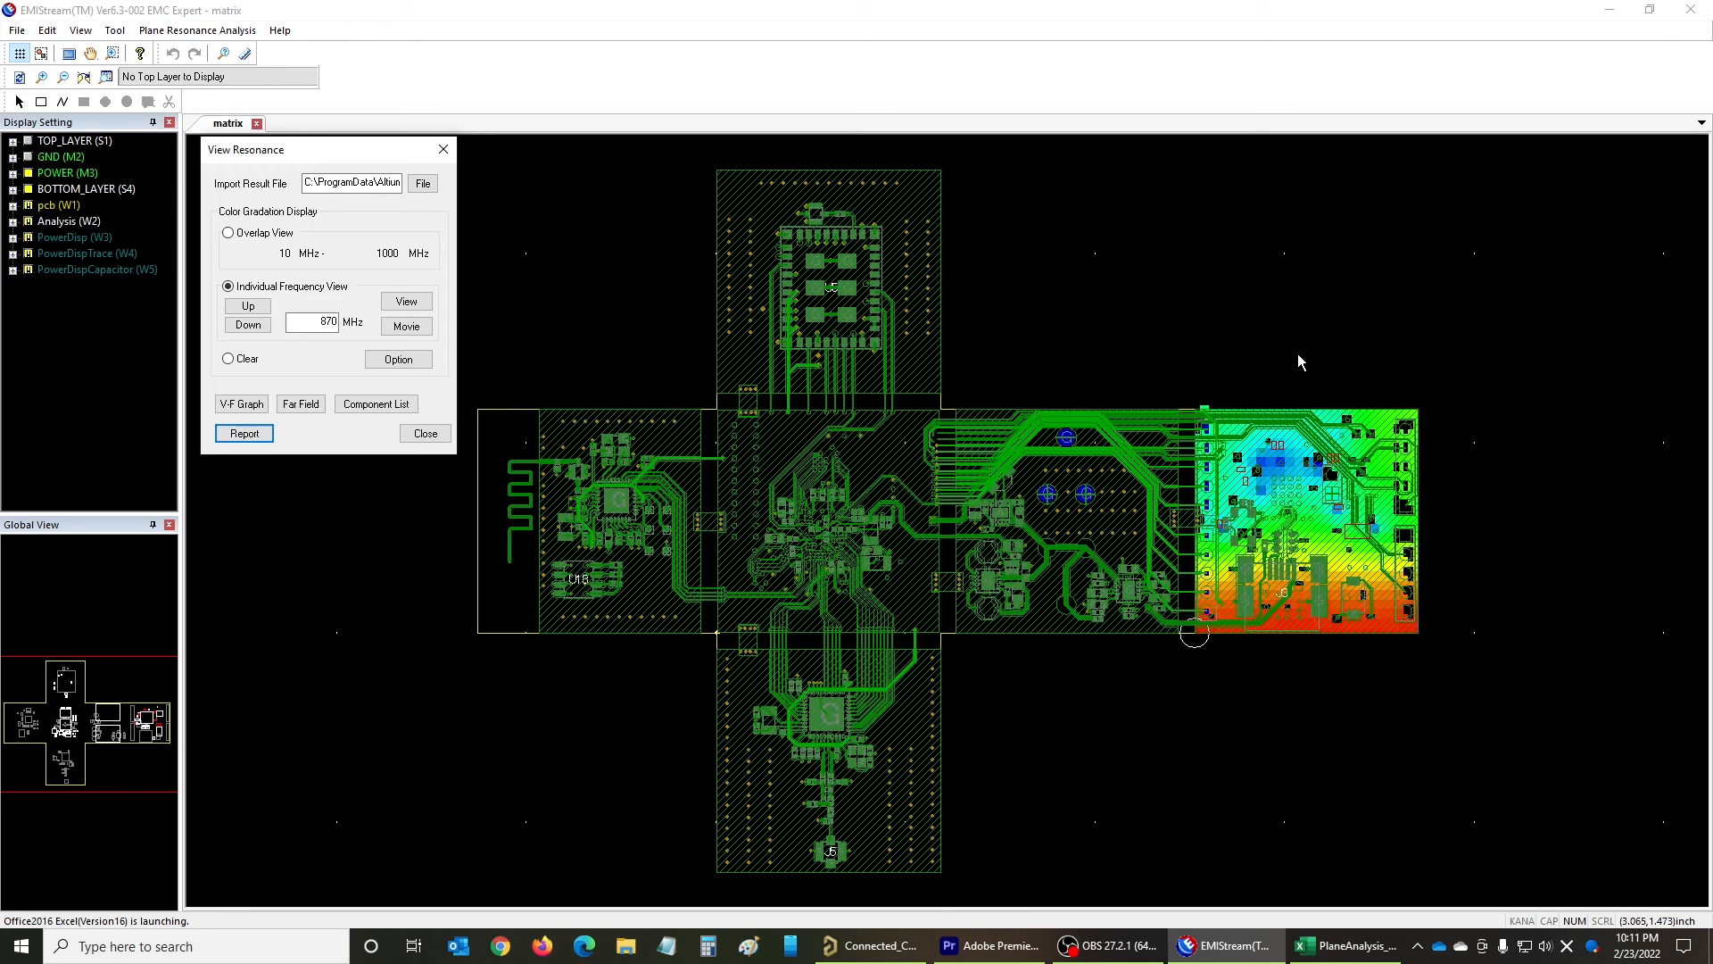